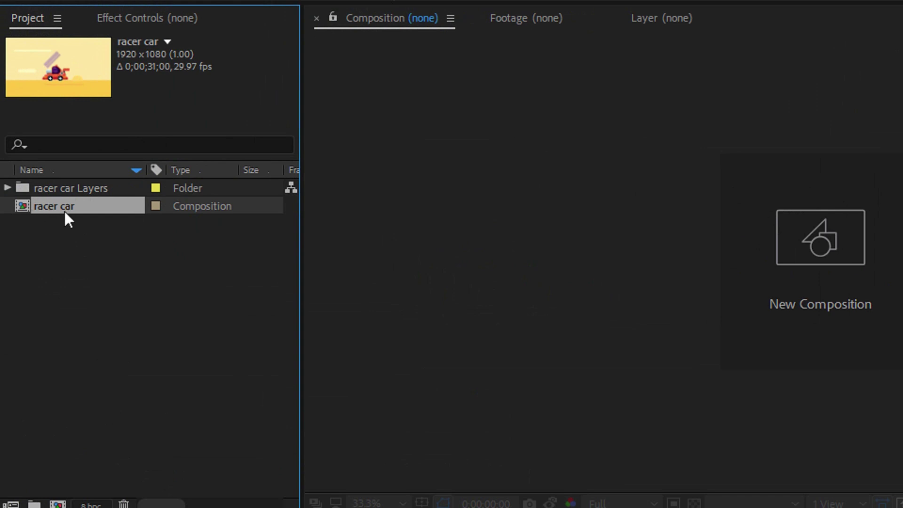
# Open the racer car comp and change its duration from 31 seconds to 0;00;01;00
pyautogui.doubleClick(64, 210)
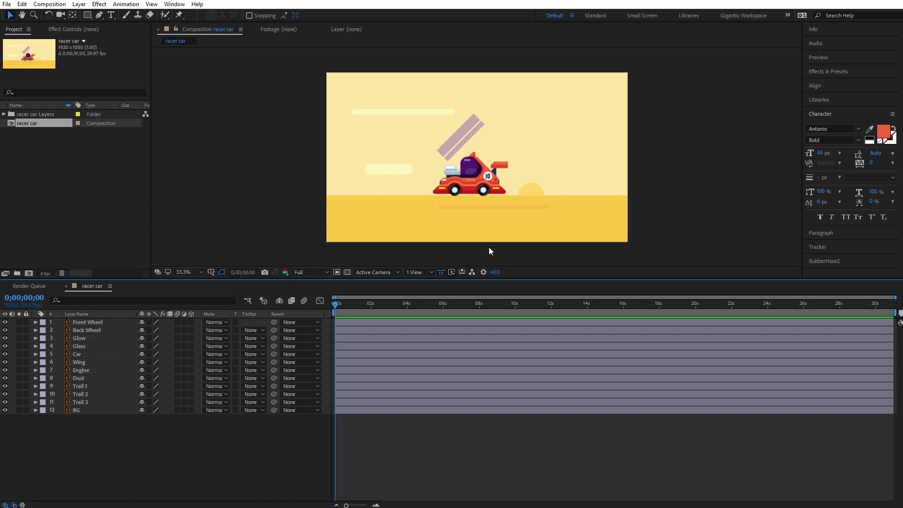
pyautogui.click(409, 243)
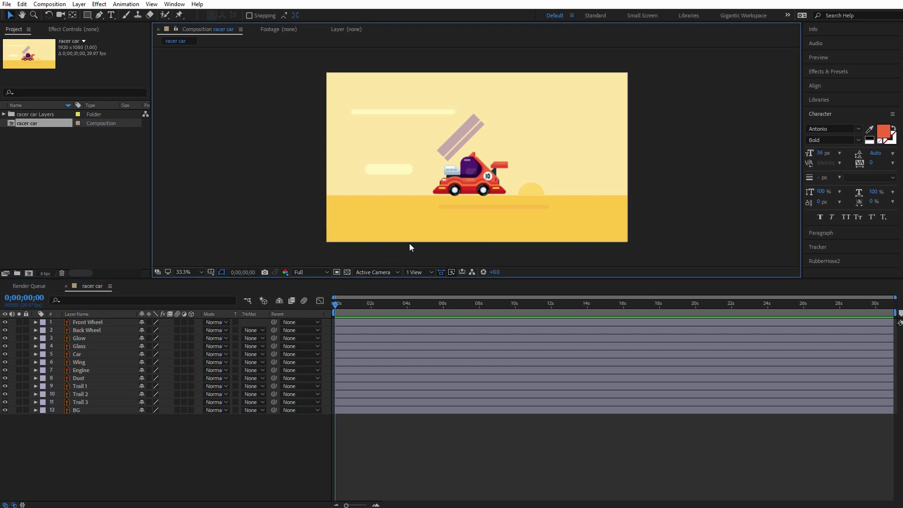
pyautogui.click(55, 6)
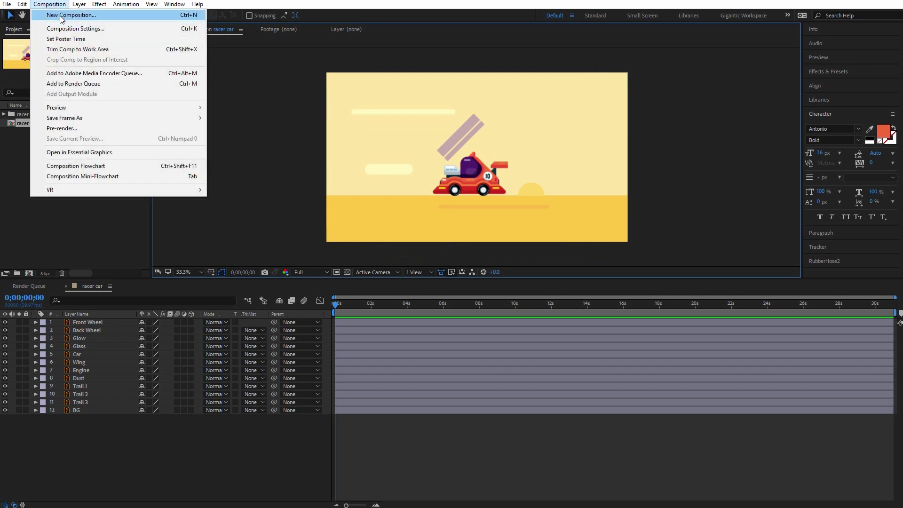
pyautogui.click(63, 29)
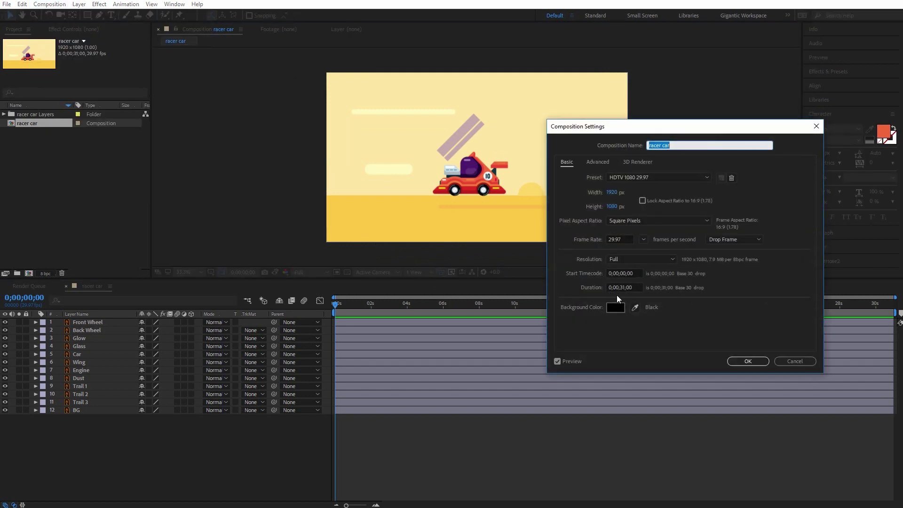
pyautogui.click(616, 287)
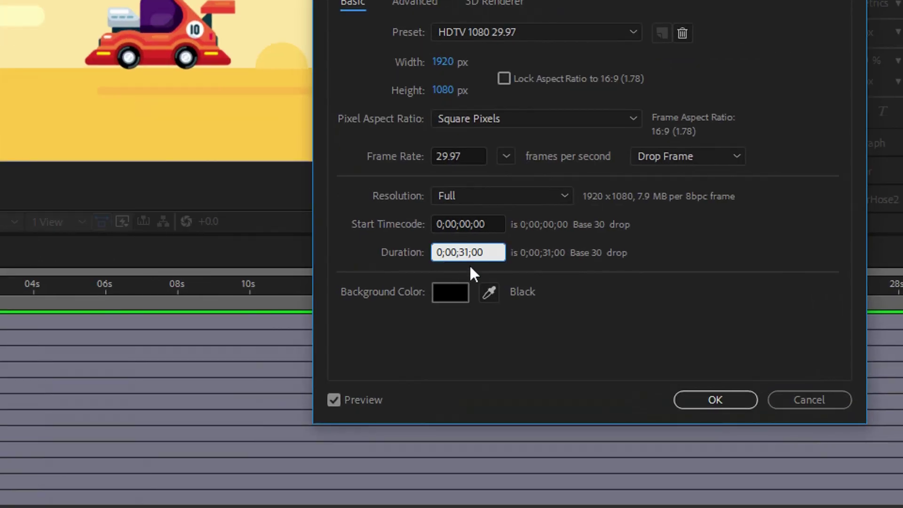
pyautogui.press('BackSpace')
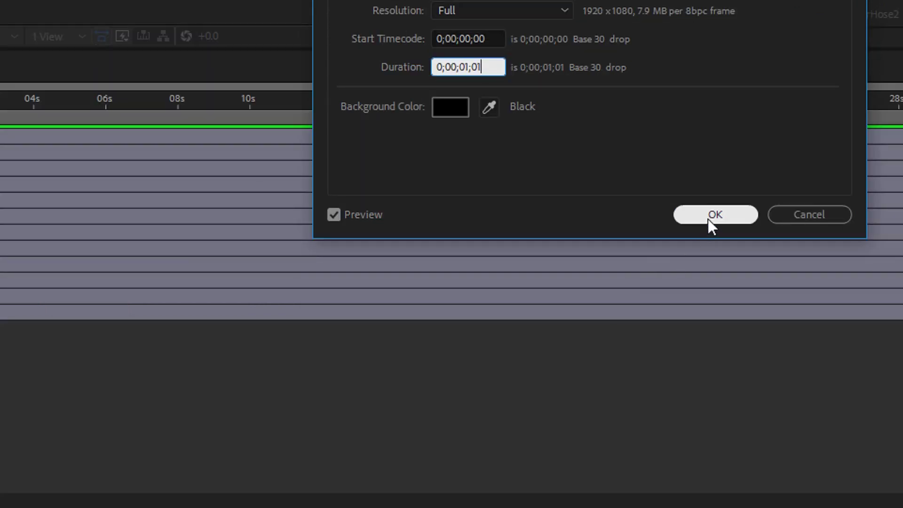
pyautogui.click(713, 404)
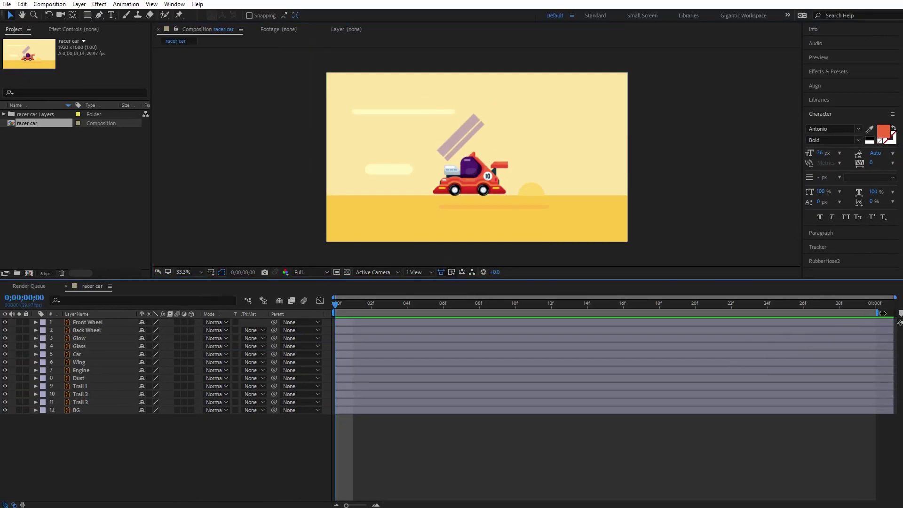
# View the comp at 100% and drag the Glow shine stripes down-left to their start spot
pyautogui.click(186, 271)
pyautogui.click(191, 378)
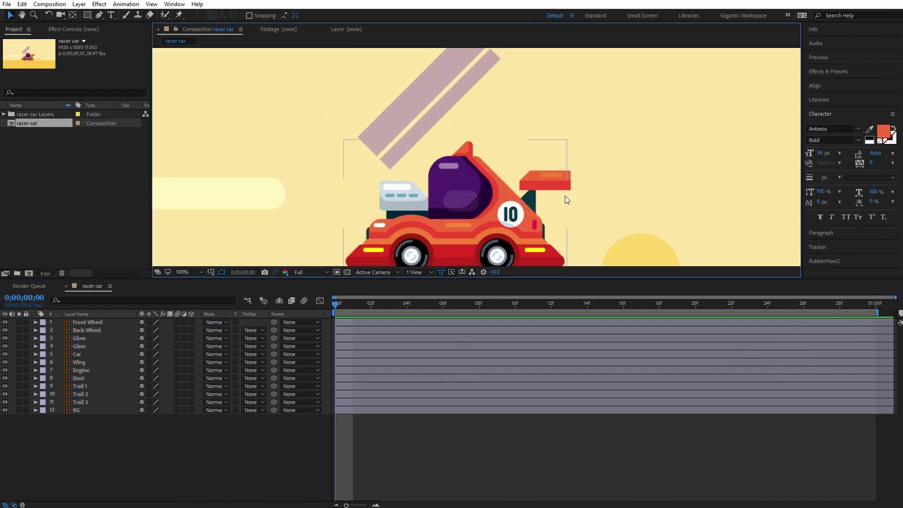
pyautogui.press('h')
pyautogui.moveTo(446, 114)
pyautogui.mouseDown()
pyautogui.moveTo(452, 92)
pyautogui.moveTo(450, 102)
pyautogui.mouseUp()
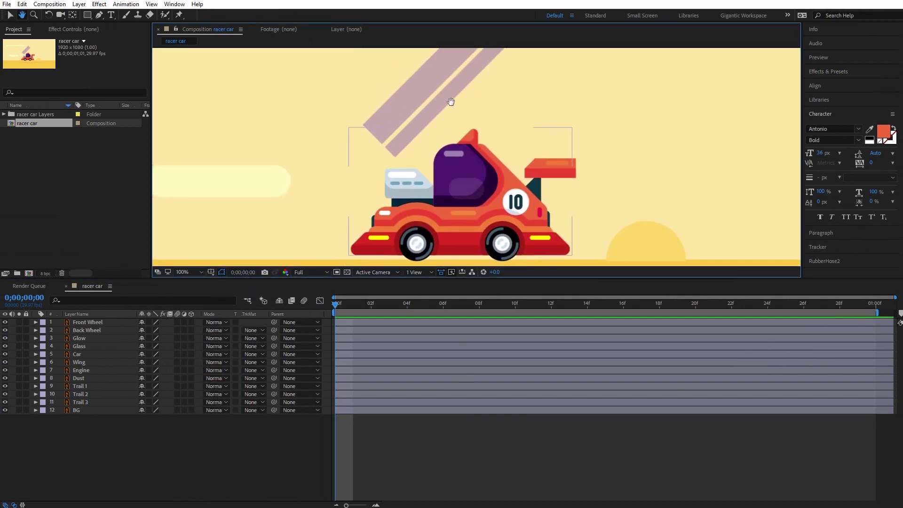
pyautogui.press('v')
pyautogui.click(410, 97)
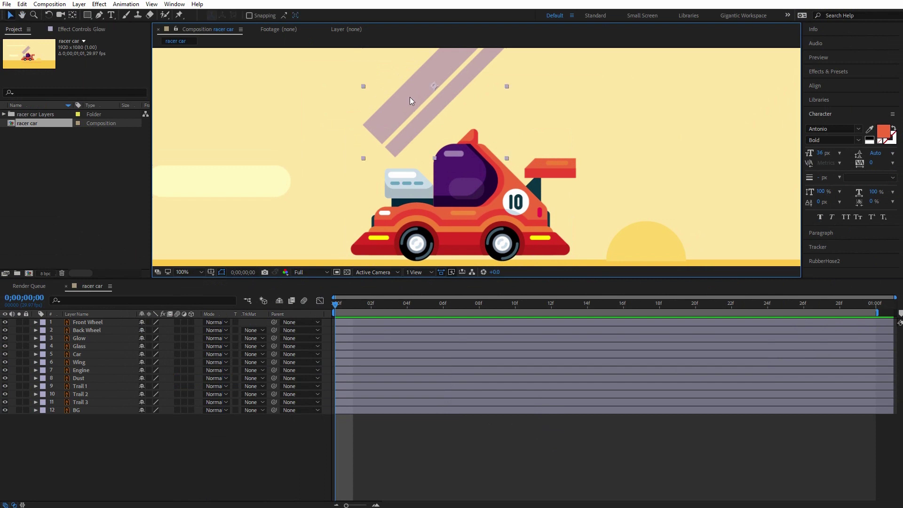
pyautogui.moveTo(414, 89); pyautogui.dragTo(407, 135)
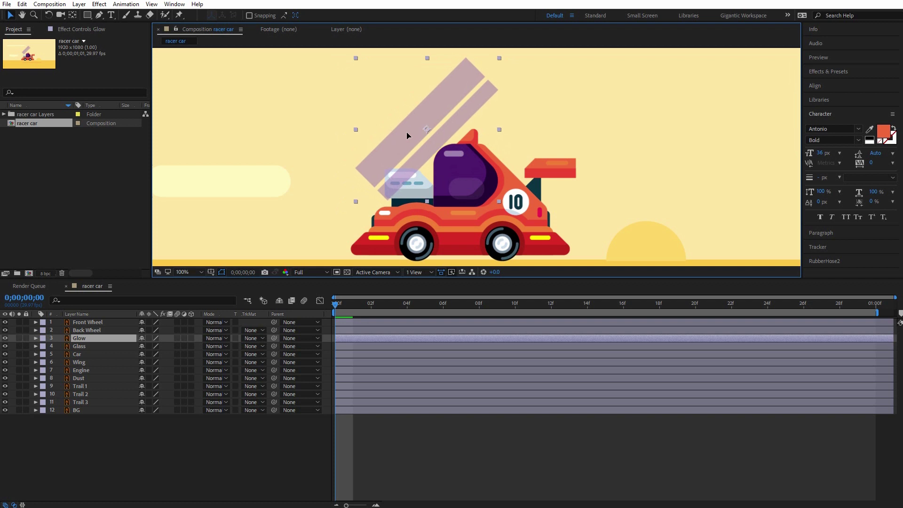
# Record the Glow layer's first Position keyframe at frame 0
pyautogui.click(336, 305)
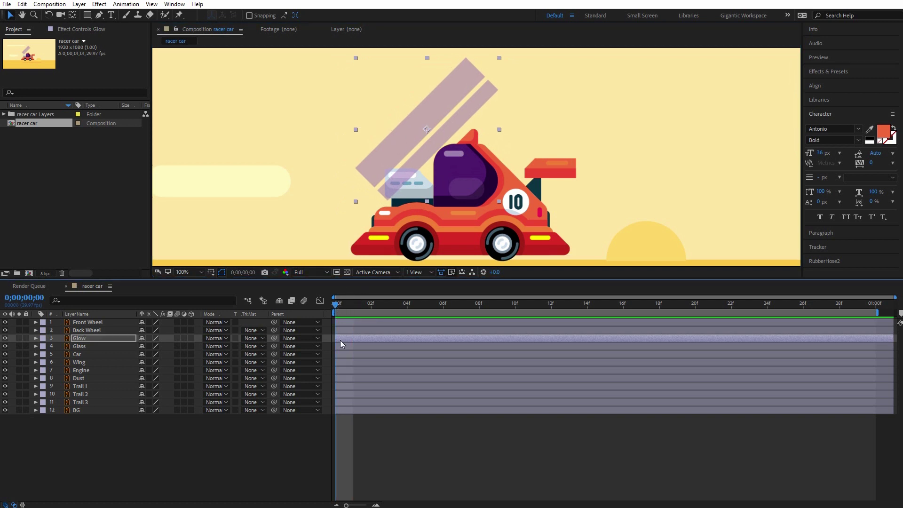
pyautogui.press('p')
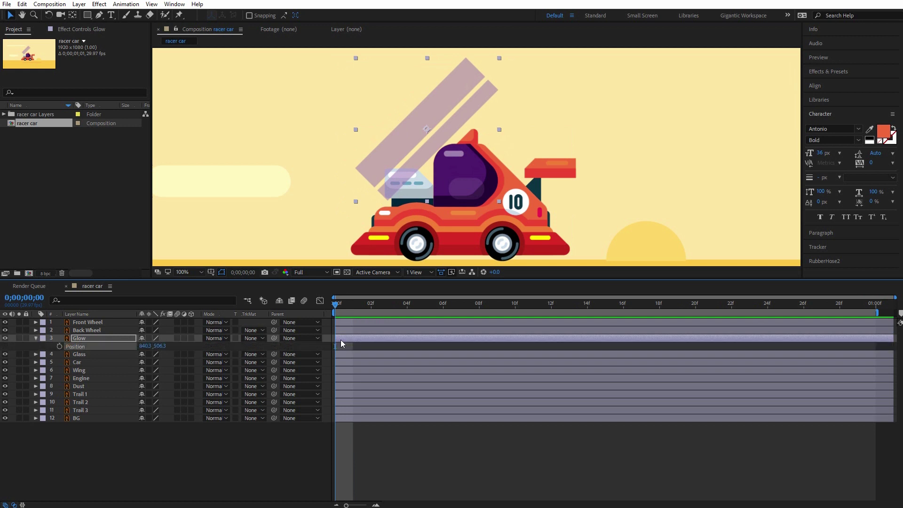
pyautogui.click(59, 346)
# At frame 15, drag the Glow shine down-right across the car and preview it
pyautogui.click(605, 304)
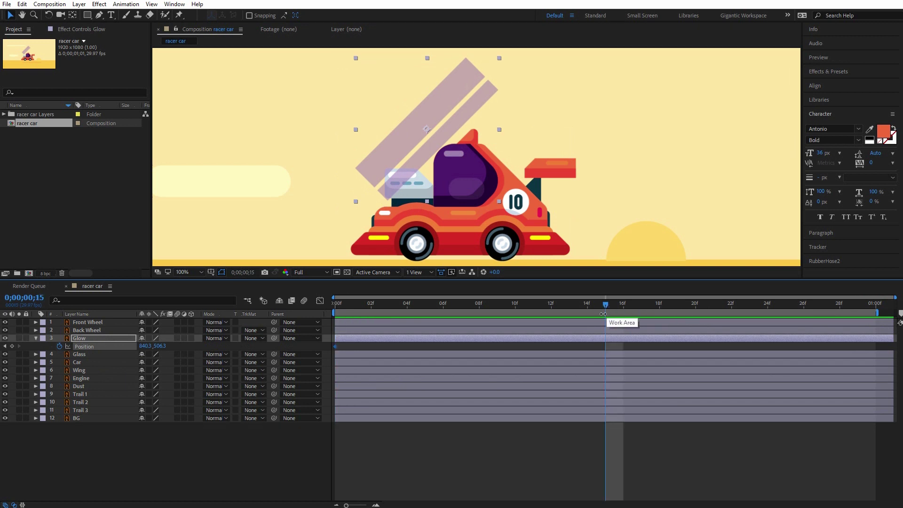
pyautogui.moveTo(440, 109); pyautogui.dragTo(524, 188)
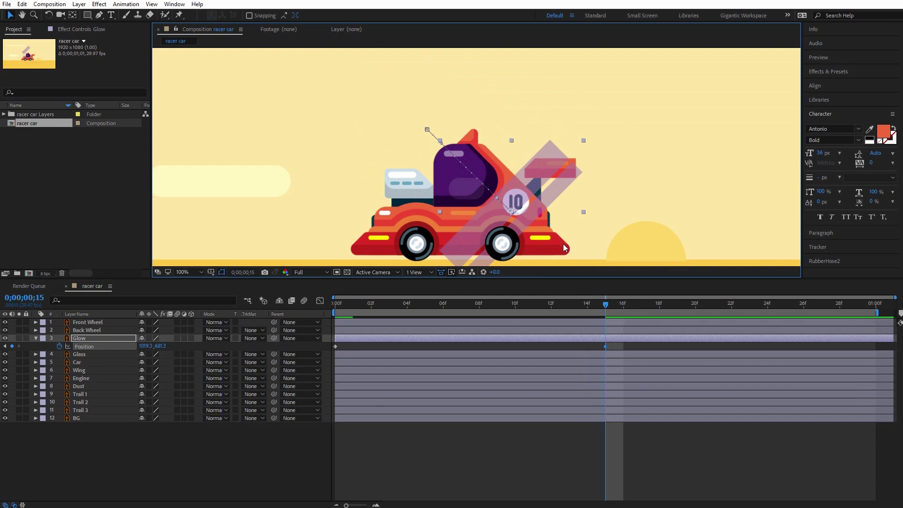
pyautogui.press('space')
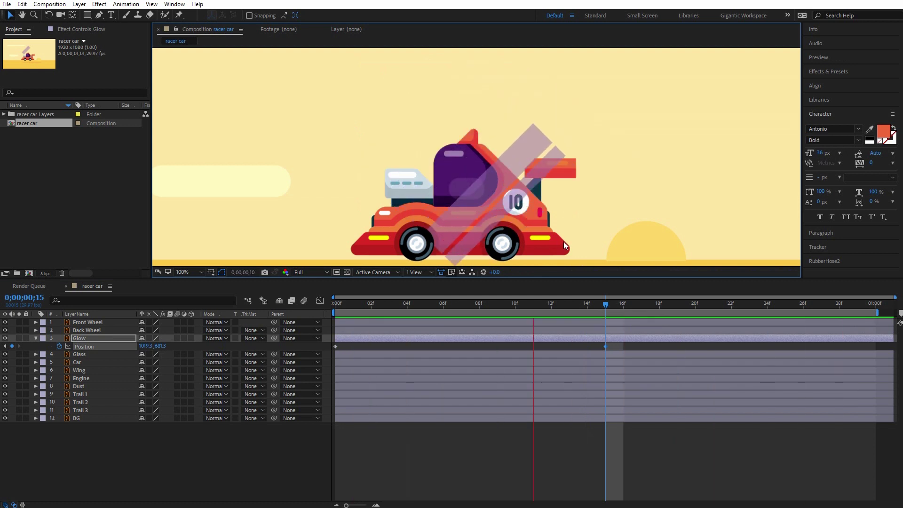
pyautogui.press('space')
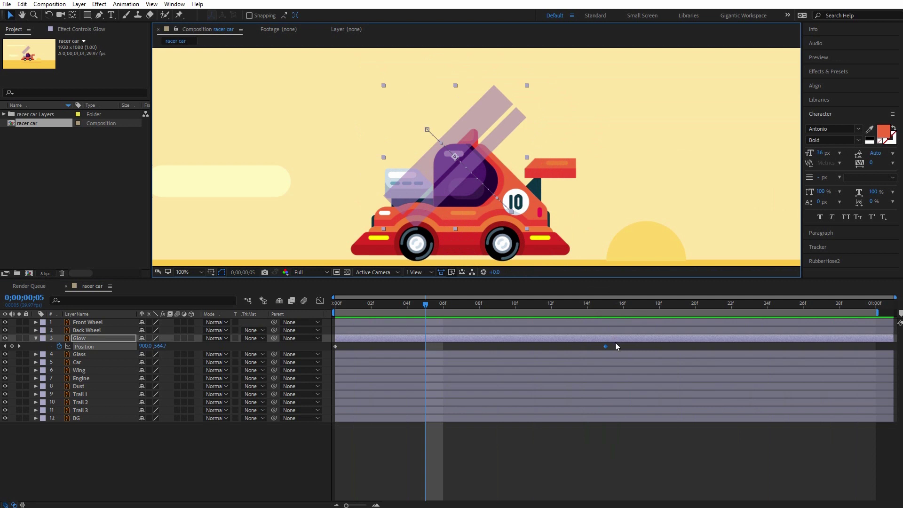
# Apply Easy Ease to both Glow Position keyframes and scrub to check the motion
pyautogui.moveTo(615, 346); pyautogui.dragTo(331, 349)
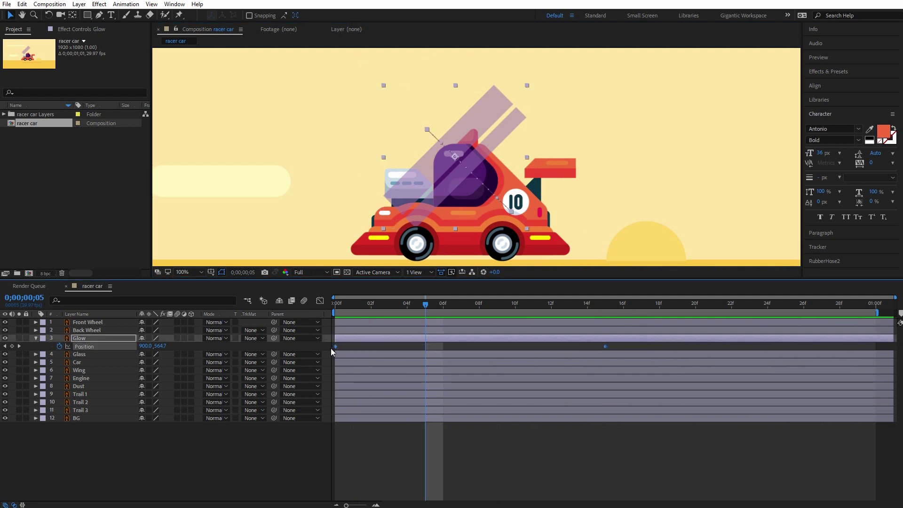
pyautogui.press('F9')
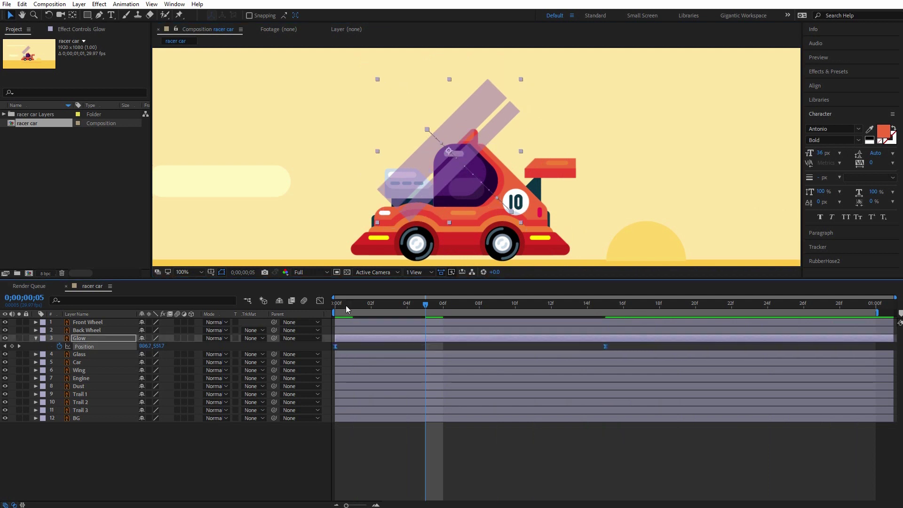
pyautogui.moveTo(341, 312); pyautogui.dragTo(263, 307)
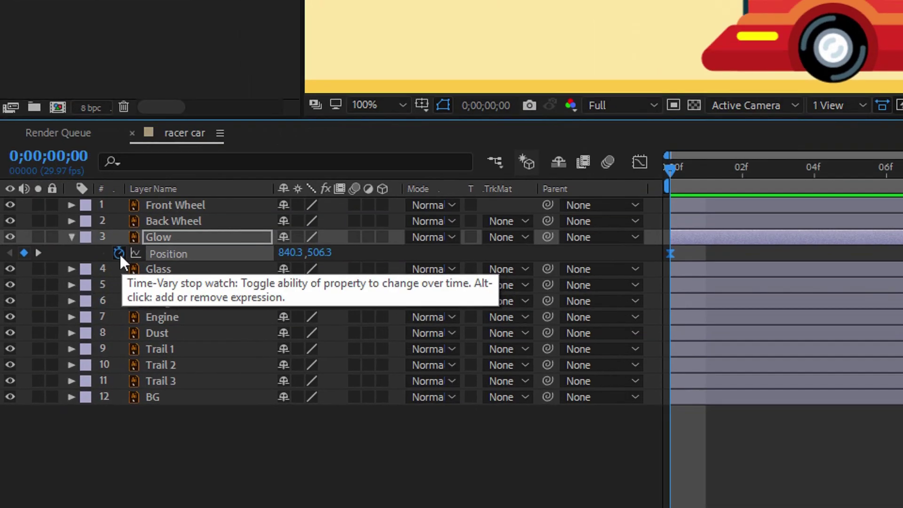
# Add a loopOut(type = "cycle", numKeyframes = 0) expression to Glow's Position and preview the loop
pyautogui.keyDown('alt'); pyautogui.click(120, 252); pyautogui.keyUp('alt')
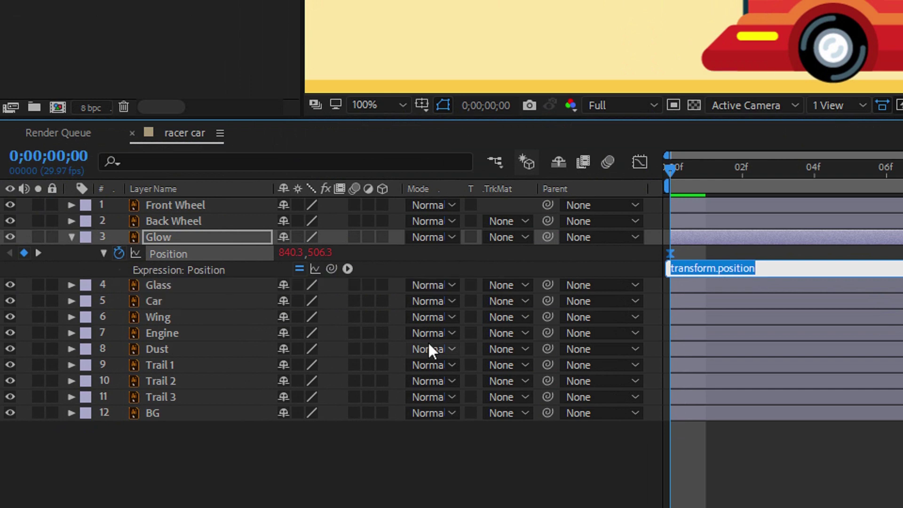
pyautogui.click(348, 269)
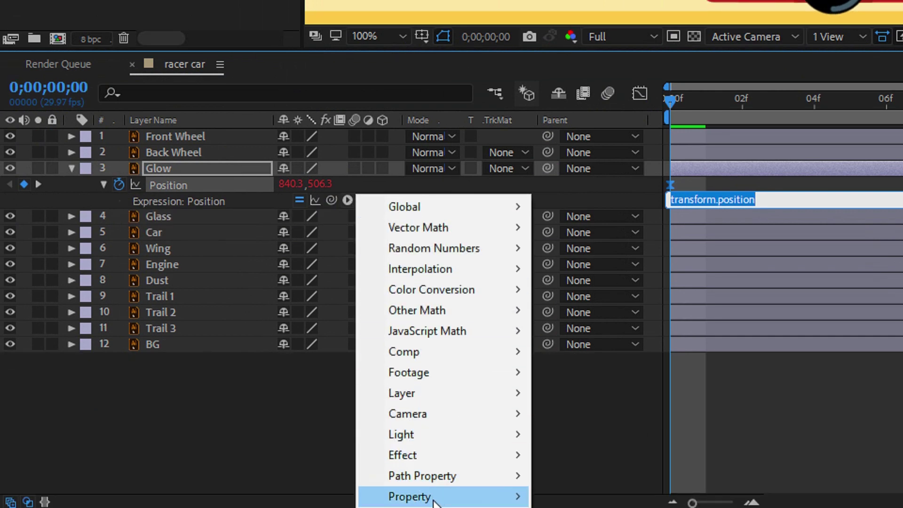
pyautogui.moveTo(437, 497)
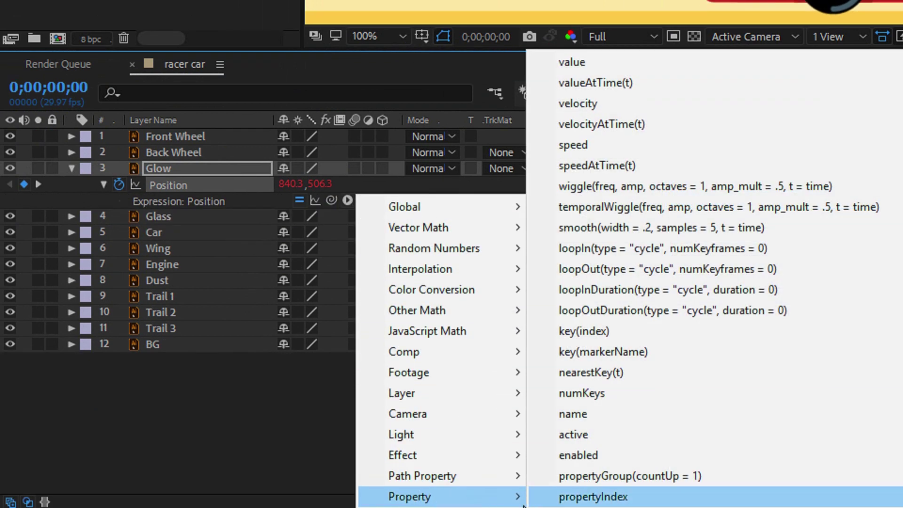
pyautogui.click(622, 273)
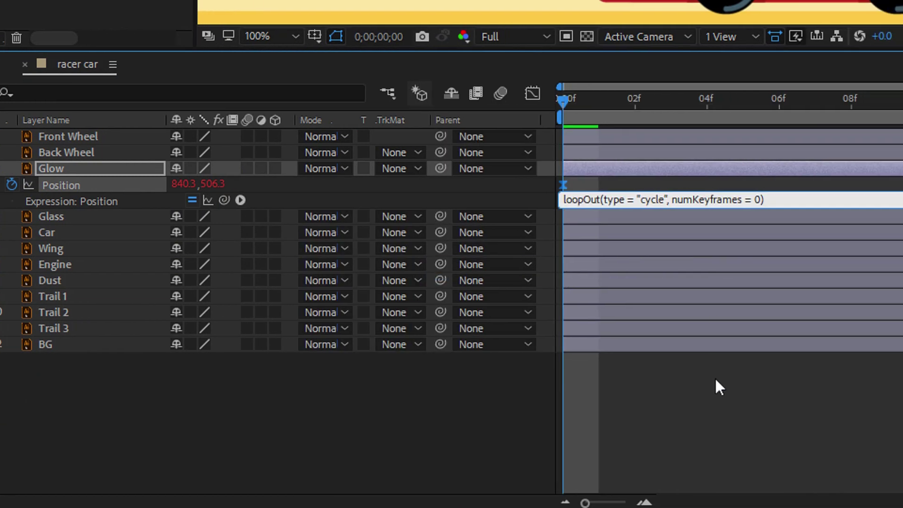
pyautogui.click(714, 377)
pyautogui.press('space')
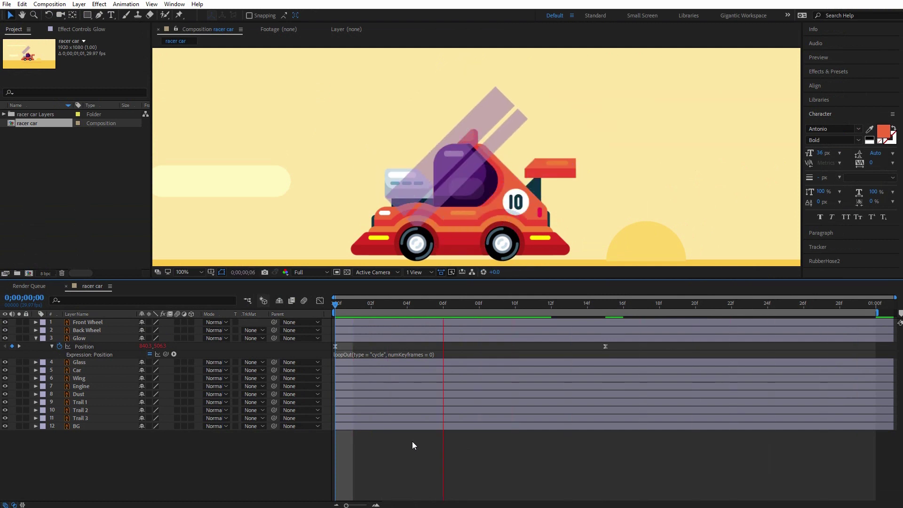
pyautogui.press('space')
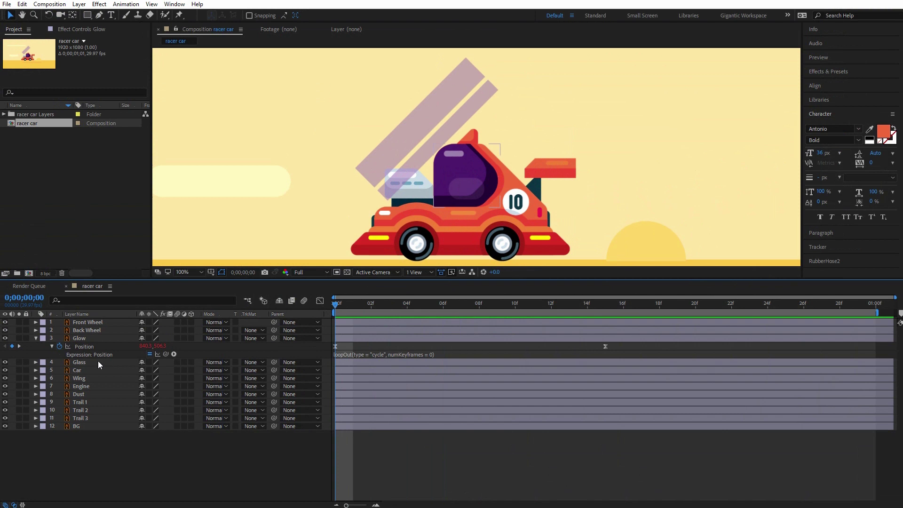
# Duplicate the Glass layer, move the copy above Glow, and rename it 'Mask'
pyautogui.click(83, 362)
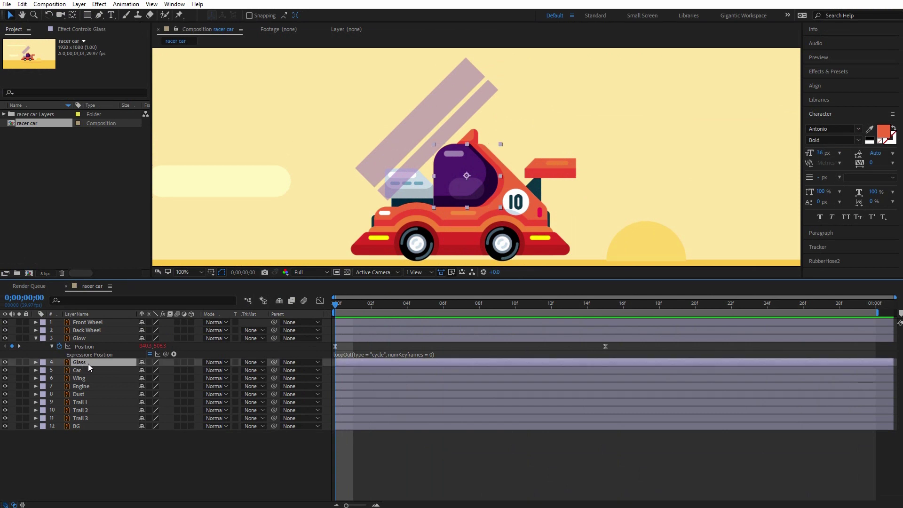
pyautogui.hotkey('ctrl', 'd')
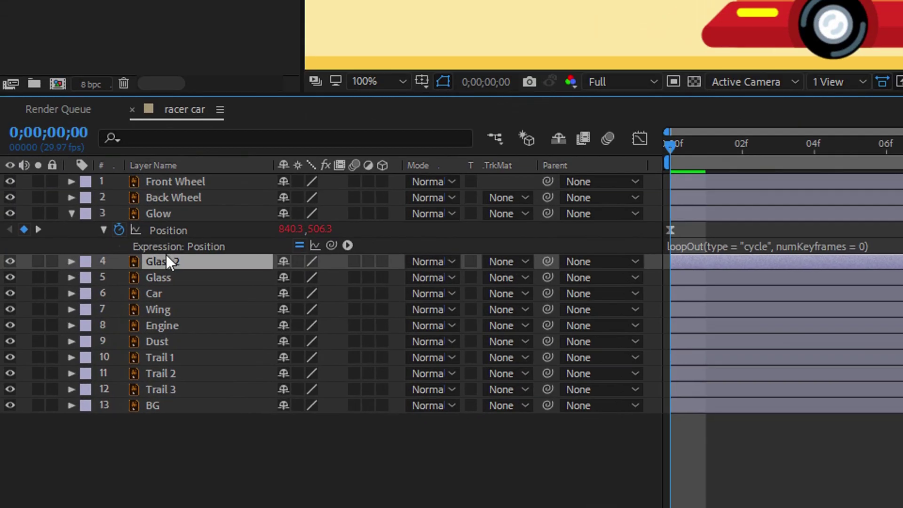
pyautogui.moveTo(162, 260); pyautogui.dragTo(162, 204)
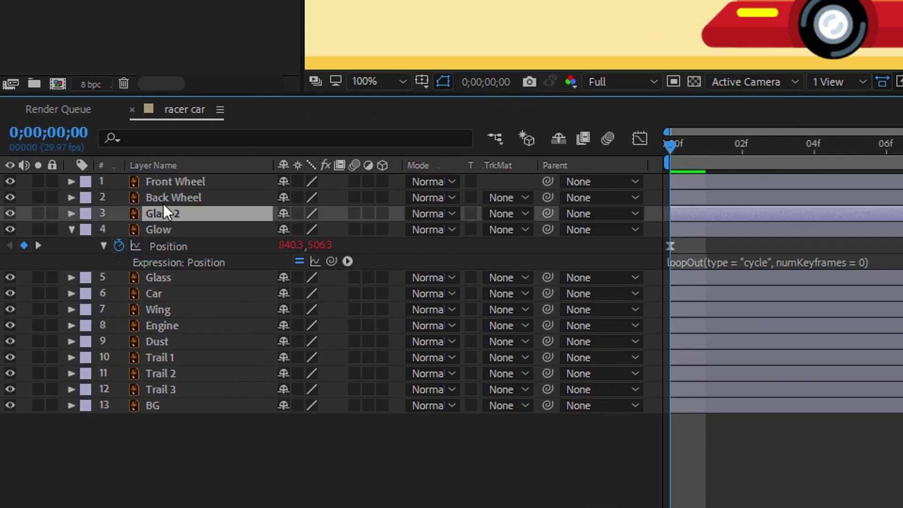
pyautogui.rightClick(163, 204)
pyautogui.click(159, 207)
pyautogui.rightClick(159, 207)
pyautogui.click(207, 193)
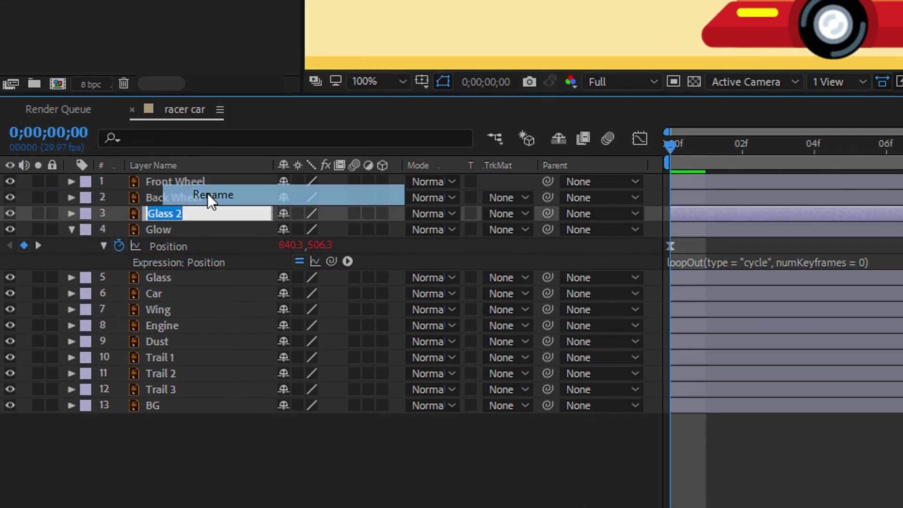
pyautogui.write('Mask')
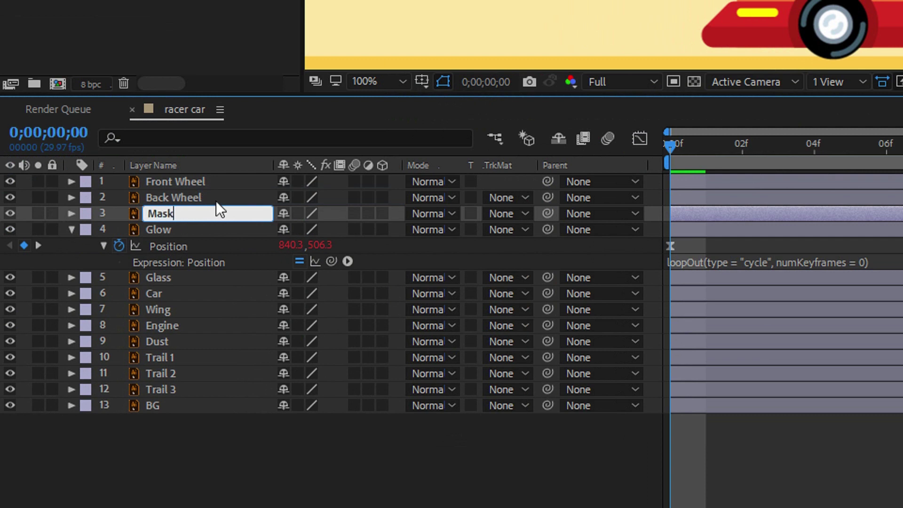
pyautogui.click(180, 231)
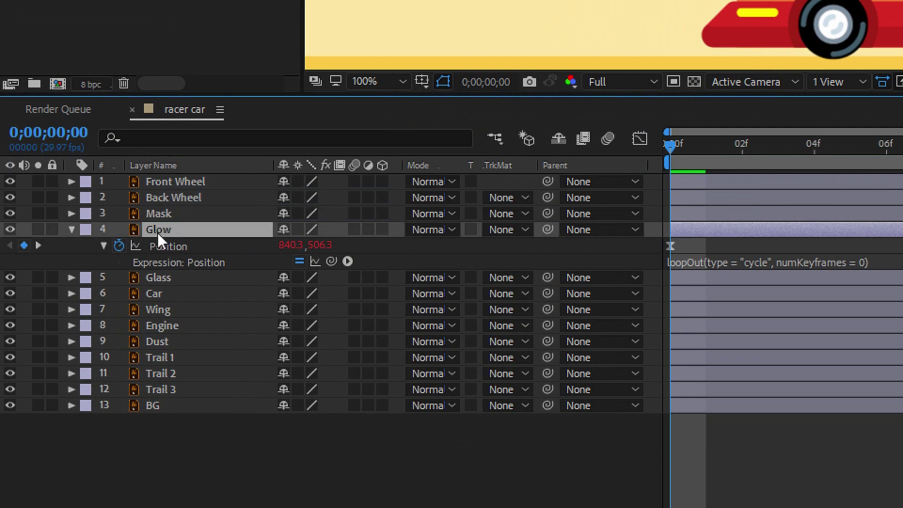
# Set Glow's track matte to Alpha Matte "Mask" and preview the masked shine
pyautogui.click(523, 230)
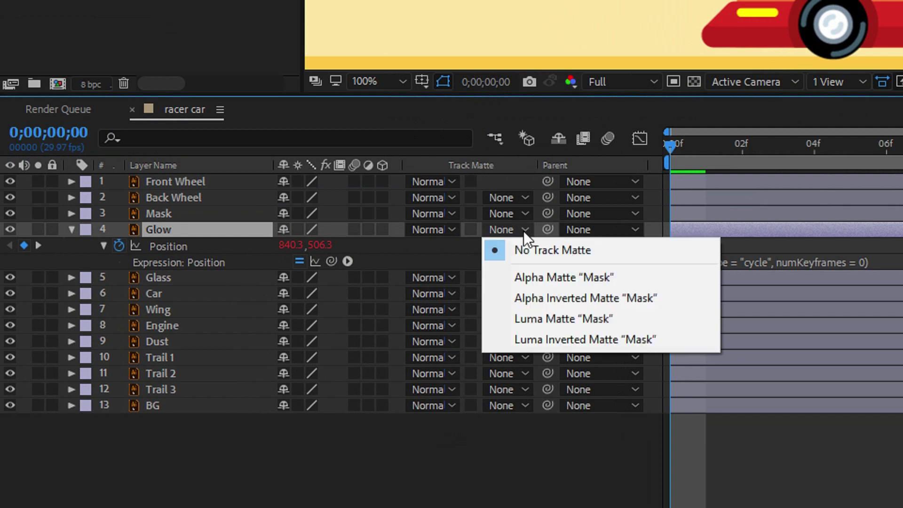
pyautogui.click(597, 281)
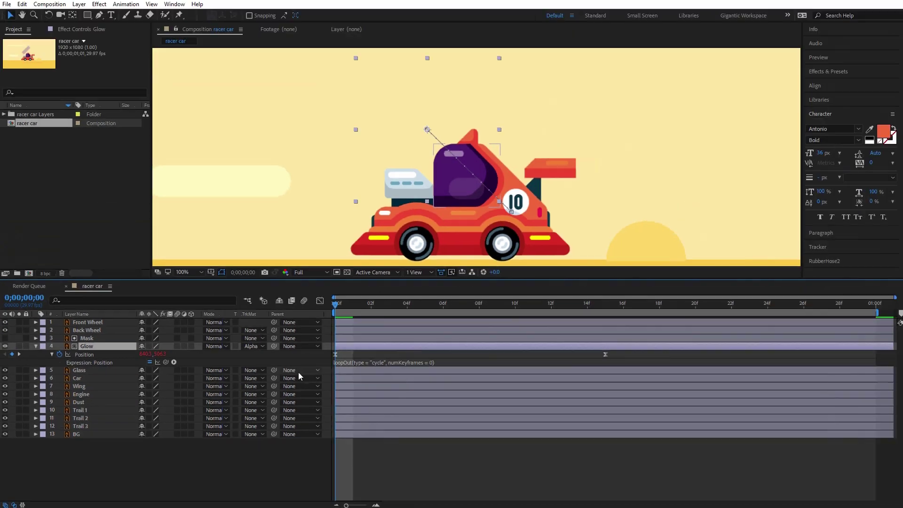
pyautogui.click(443, 478)
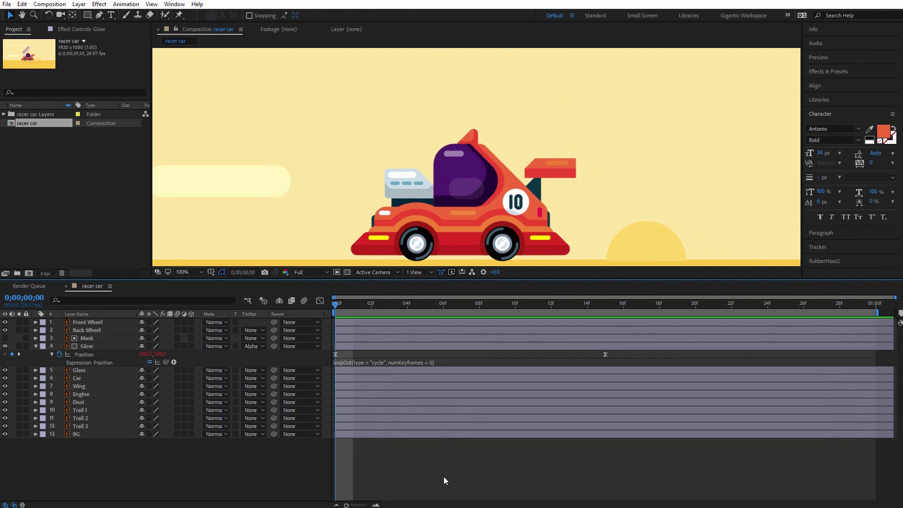
pyautogui.press('space')
pyautogui.press('space')
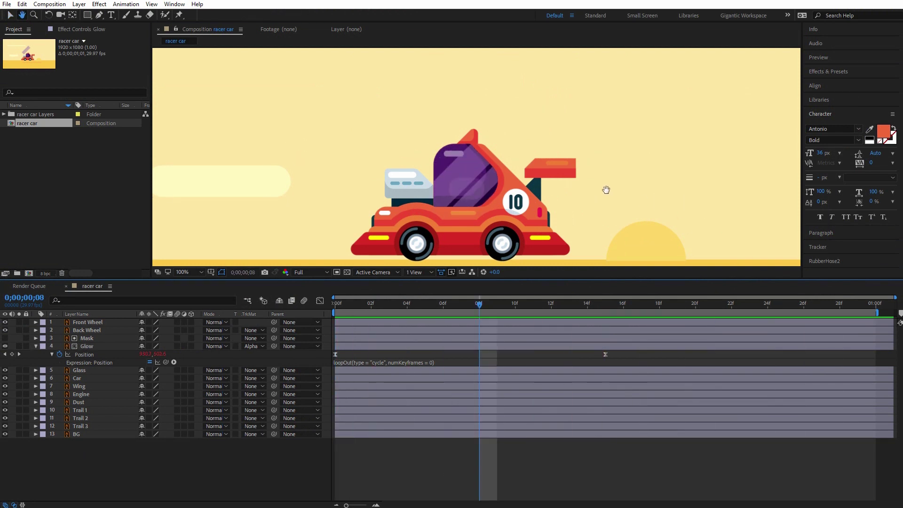
# Select Mask, Glow and Glass and pick-whip their Parent to the Car layer
pyautogui.moveTo(606, 190); pyautogui.dragTo(608, 157)
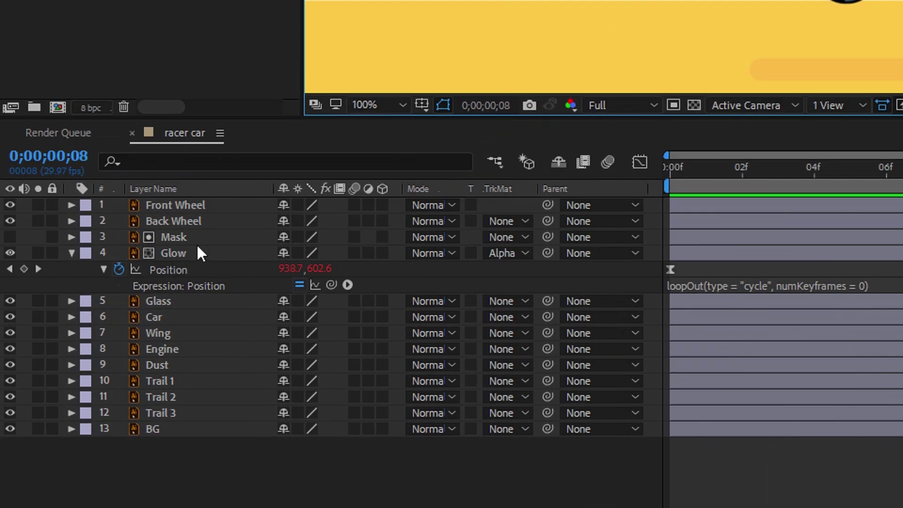
pyautogui.click(185, 239)
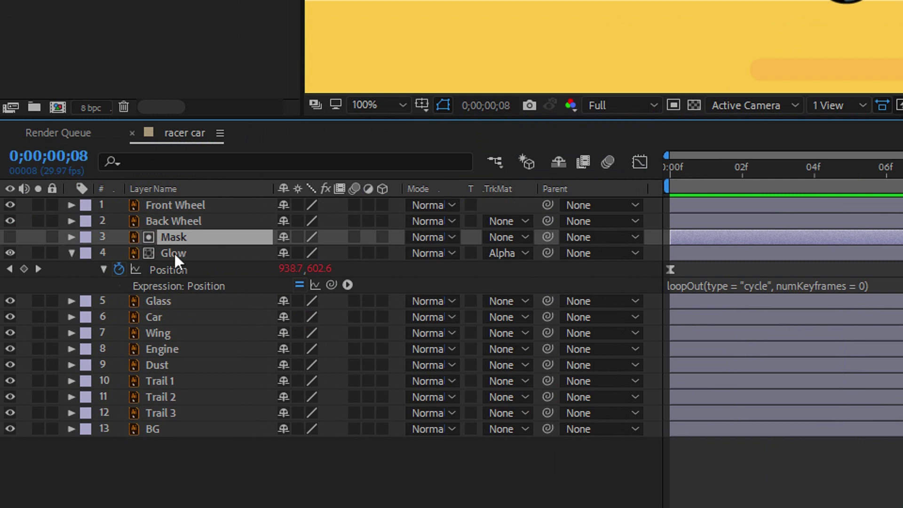
pyautogui.click(174, 253)
pyautogui.click(160, 300)
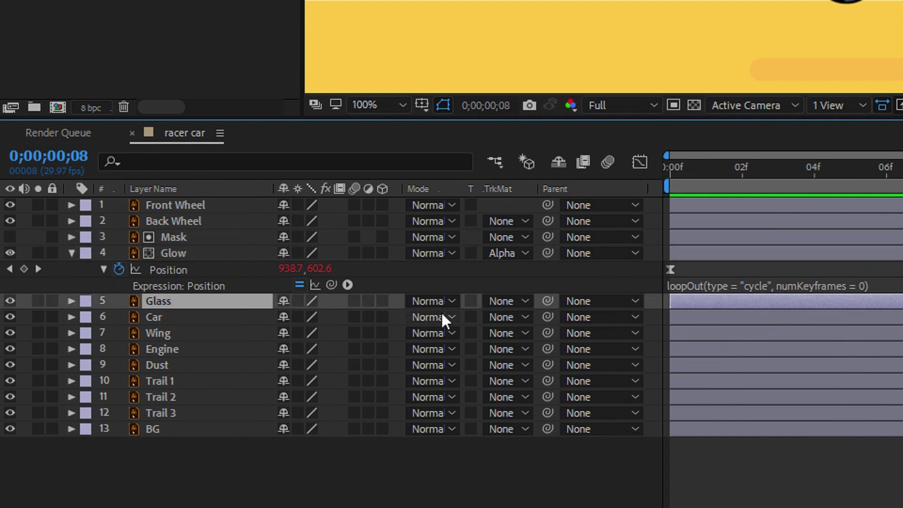
pyautogui.click(188, 238)
pyautogui.keyDown('ctrl'); pyautogui.click(181, 254); pyautogui.keyUp('ctrl')
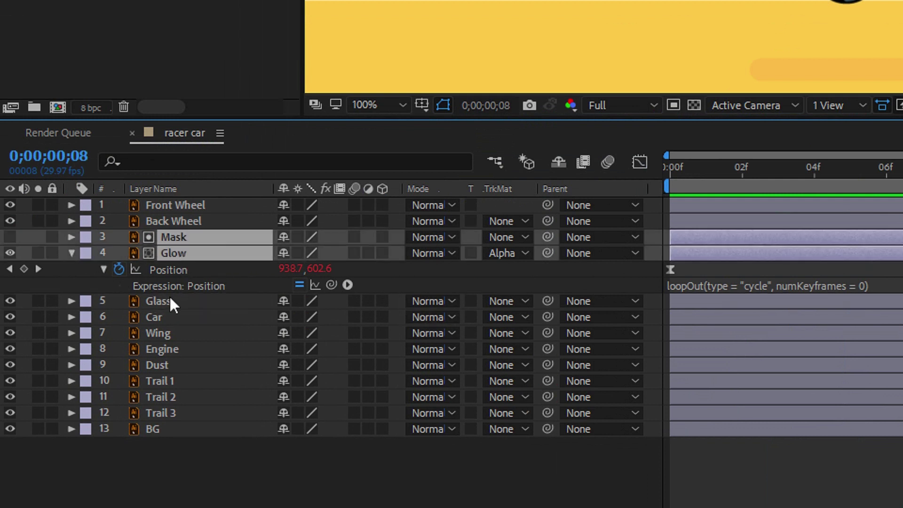
pyautogui.keyDown('ctrl'); pyautogui.click(169, 298); pyautogui.keyUp('ctrl')
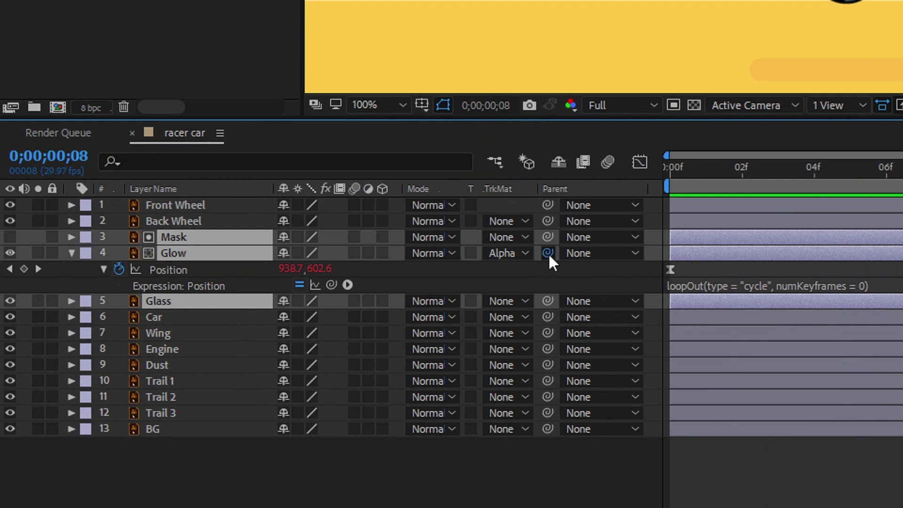
pyautogui.moveTo(547, 252); pyautogui.dragTo(170, 321)
# Test the parenting by moving the Car layer, undo it, and return to frame 0
pyautogui.click(168, 317)
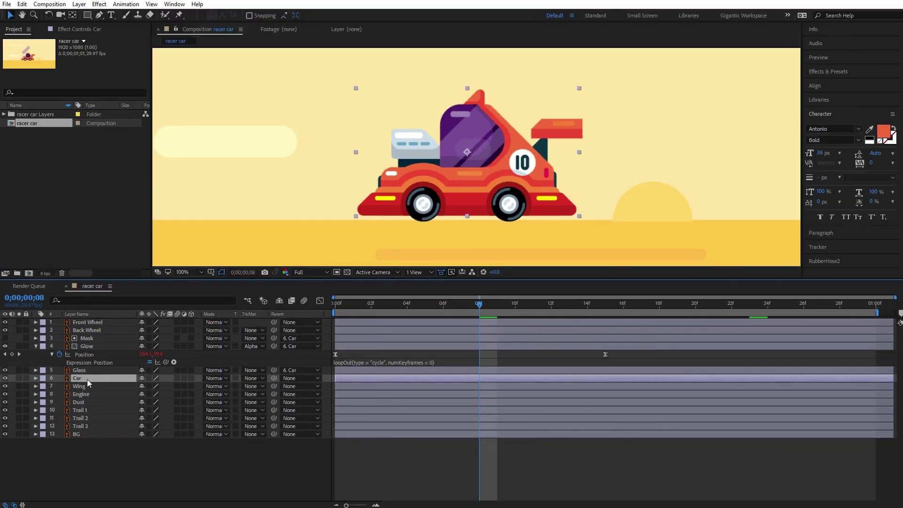
pyautogui.moveTo(467, 208); pyautogui.dragTo(481, 183)
pyautogui.hotkey('ctrl', 'z')
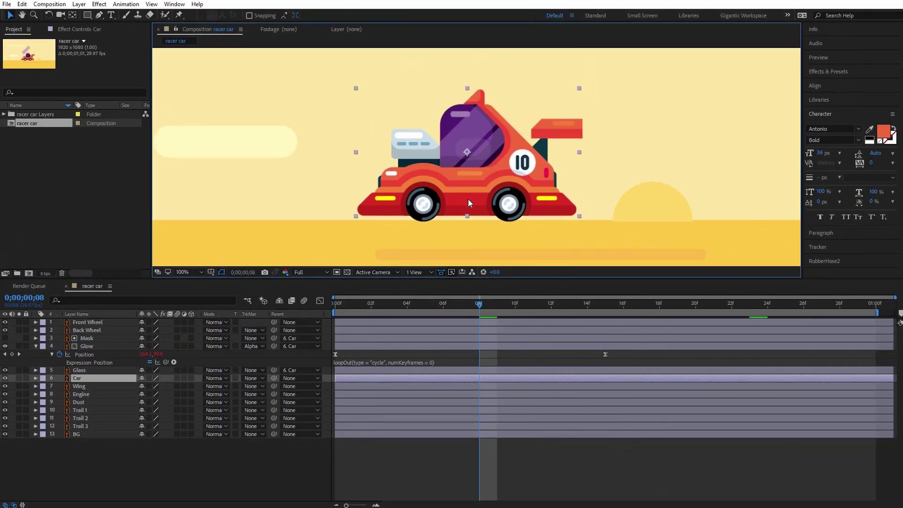
pyautogui.moveTo(349, 304); pyautogui.dragTo(323, 303)
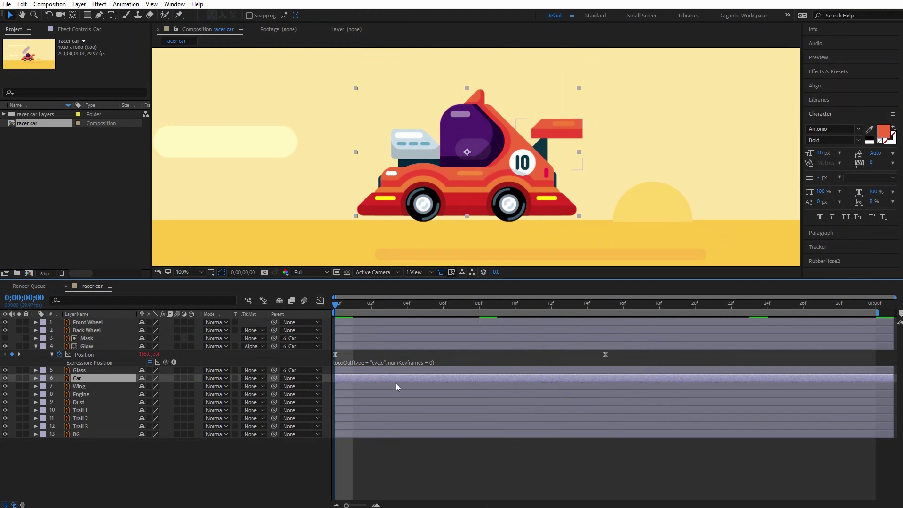
pyautogui.click(93, 321)
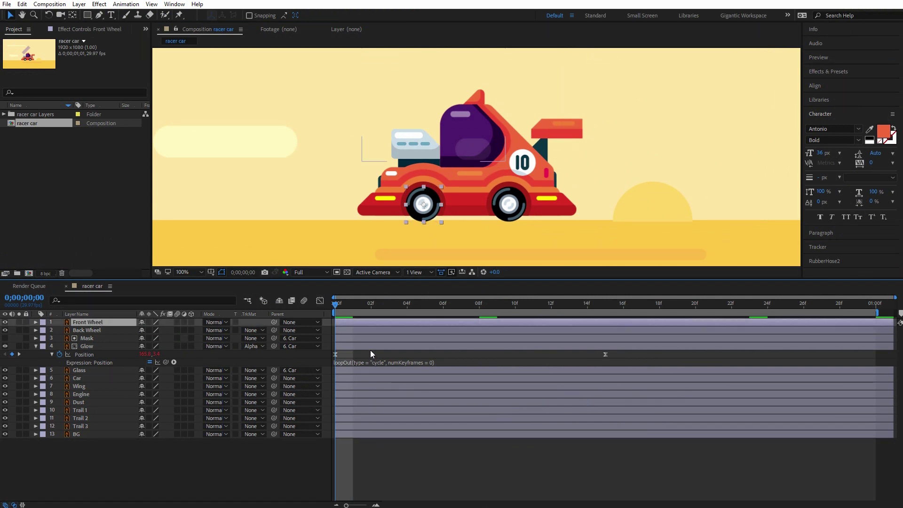
# Keyframe Front Wheel Rotation from 0 at frame 0 to 1 revolution at frame 10, eased
pyautogui.press('r')
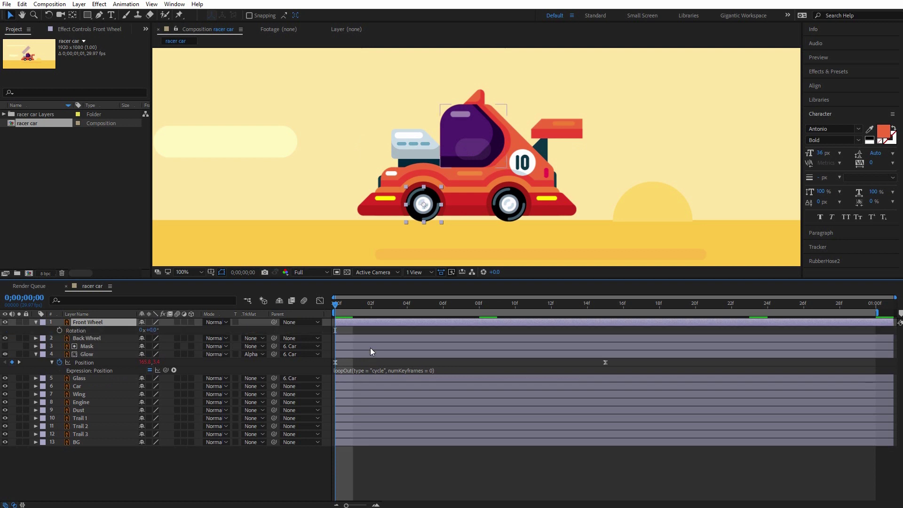
pyautogui.click(60, 330)
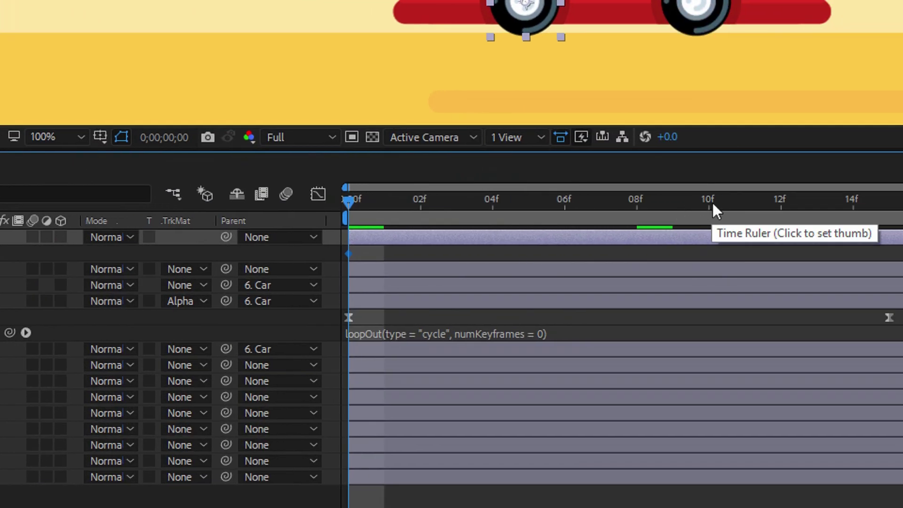
pyautogui.click(712, 203)
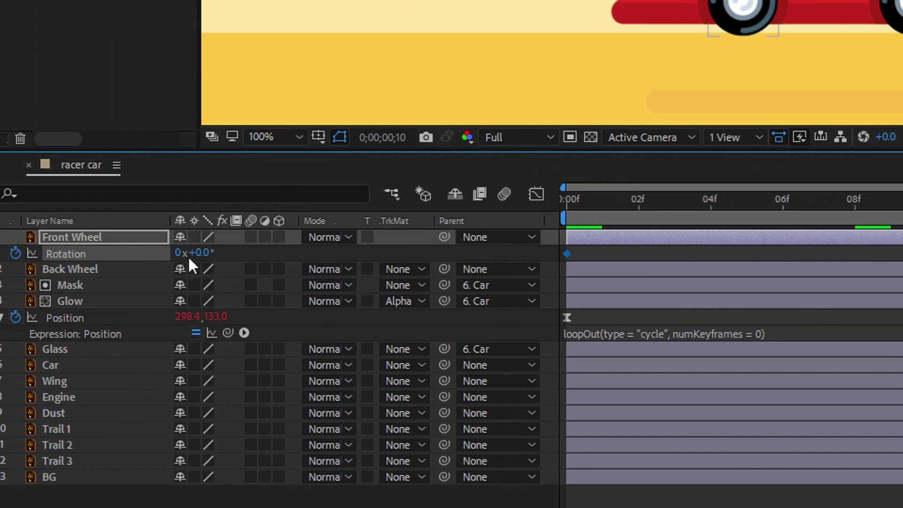
pyautogui.click(178, 252)
pyautogui.write('1')
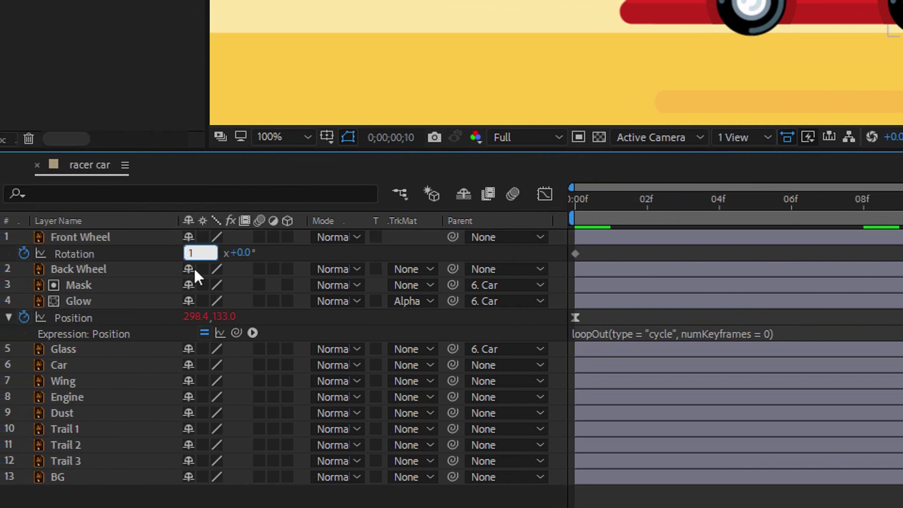
pyautogui.press('Return')
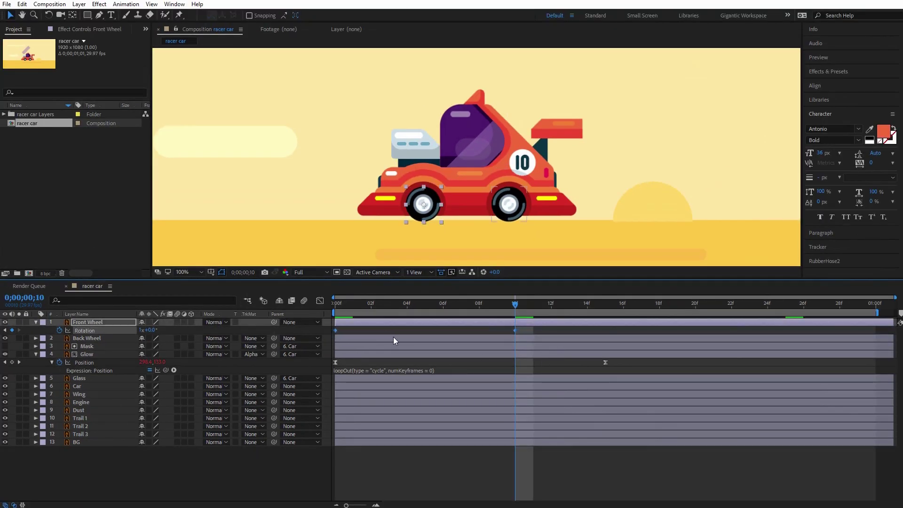
pyautogui.press('F9')
pyautogui.press('Home')
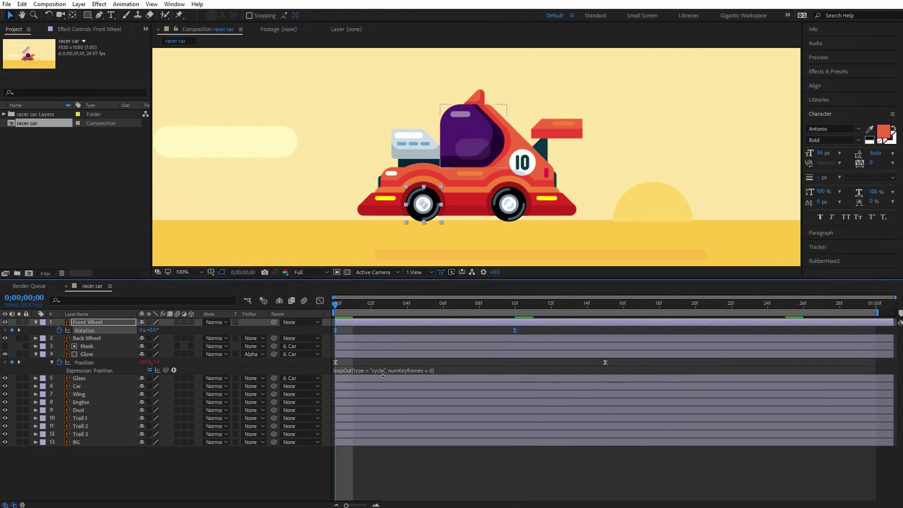
# Paste Glow's loopOut cycle expression onto Front Wheel Rotation and preview the spin
pyautogui.click(385, 370)
pyautogui.hotkey('ctrl', 'c')
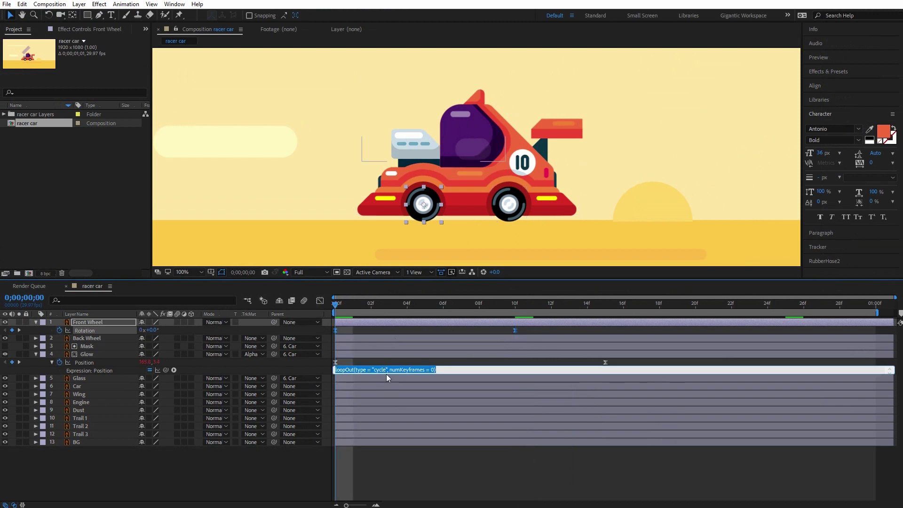
pyautogui.click(136, 333)
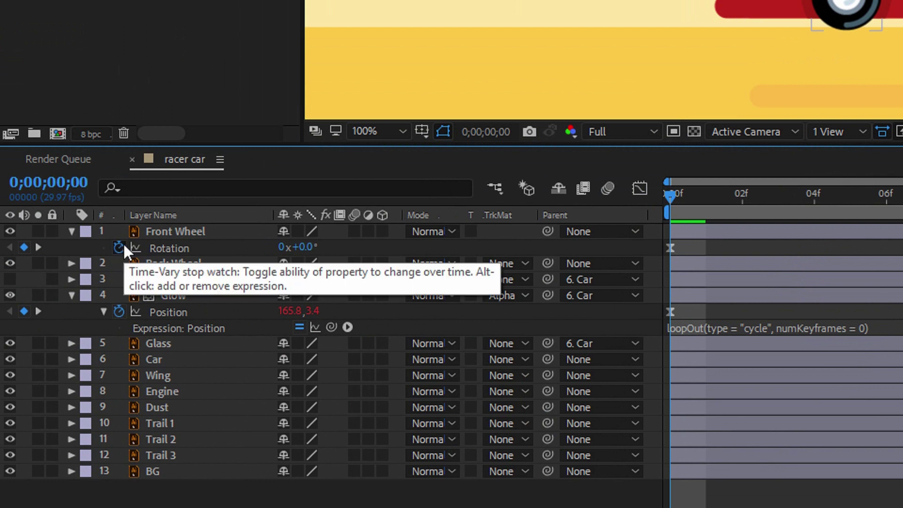
pyautogui.keyDown('alt'); pyautogui.click(119, 247); pyautogui.keyUp('alt')
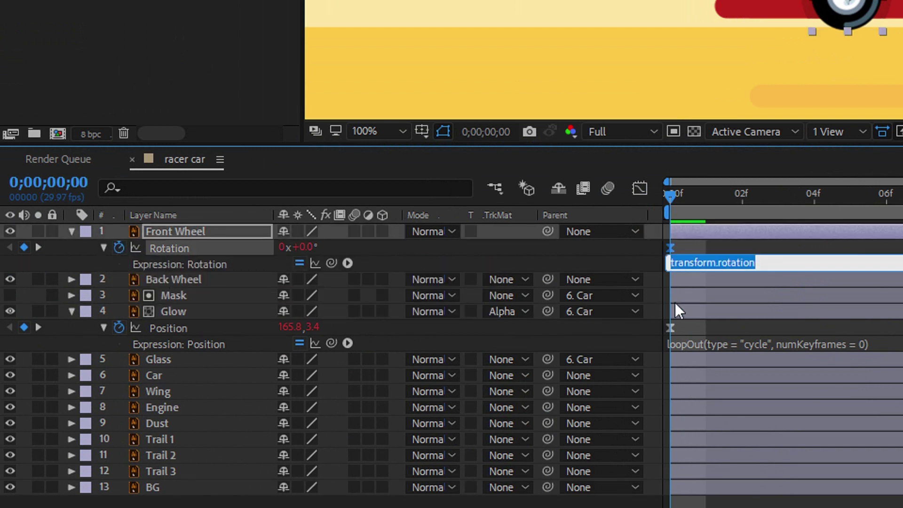
pyautogui.hotkey('ctrl', 'v')
pyautogui.click(791, 301)
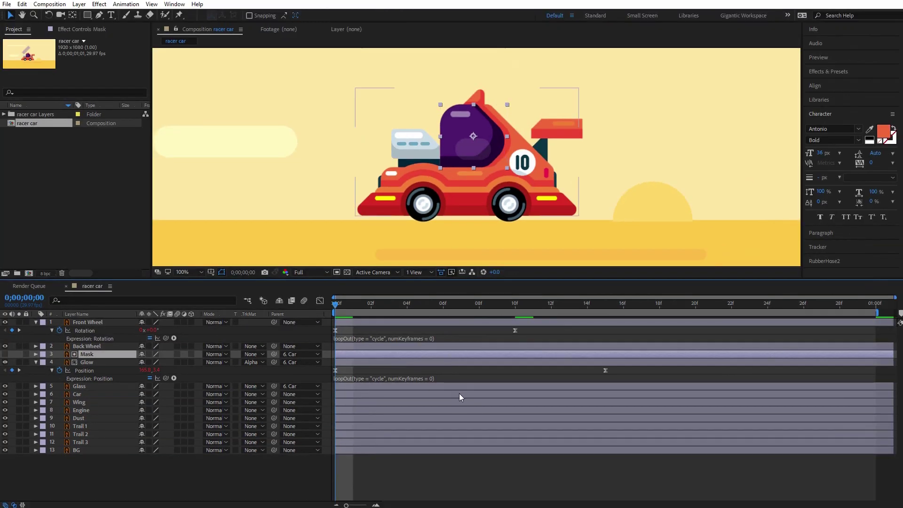
pyautogui.press('space')
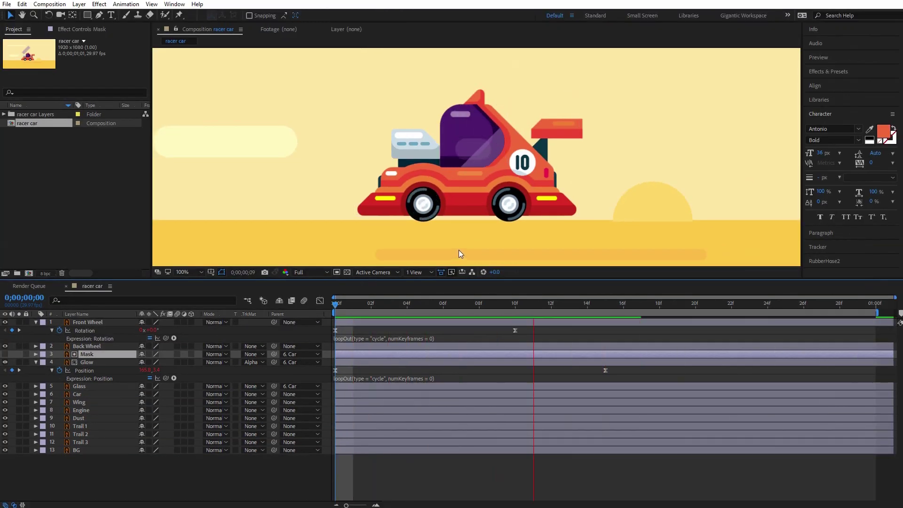
# Adjust the Front Wheel's Rotation value at frame 10 and preview the looping spin
pyautogui.click(420, 212)
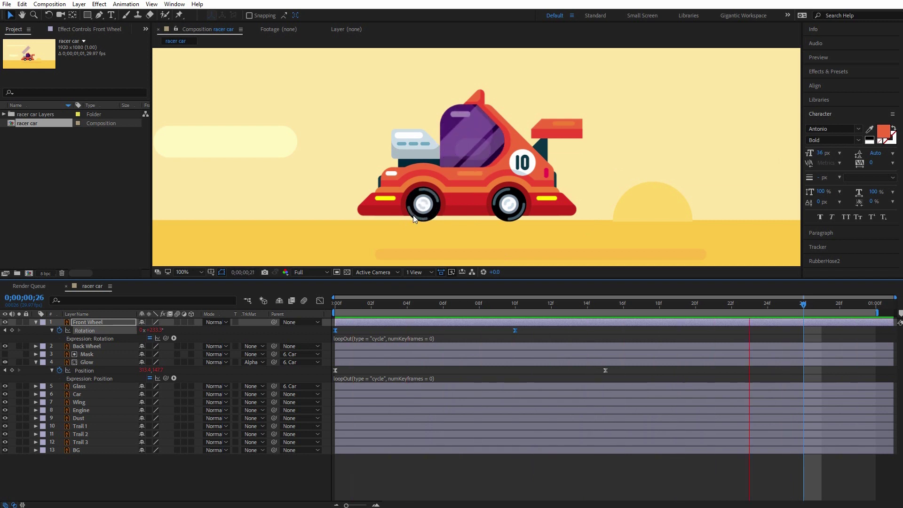
pyautogui.press('space')
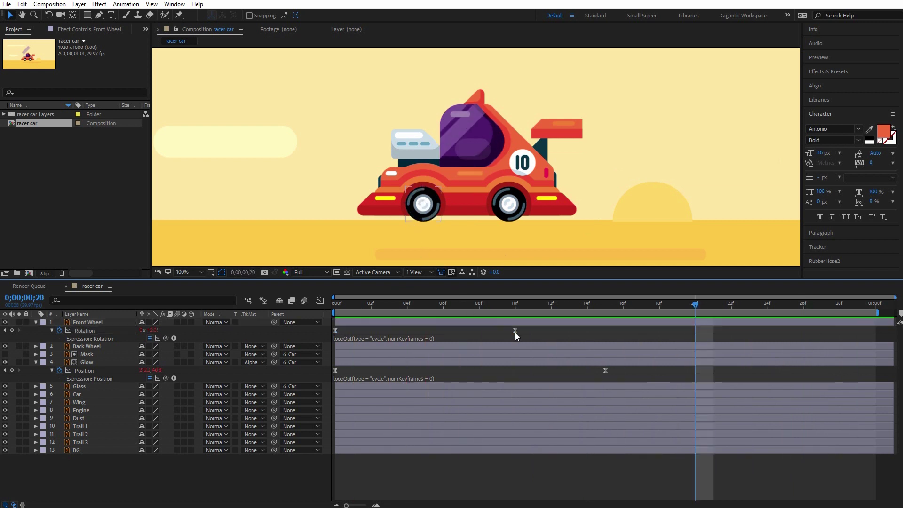
pyautogui.click(515, 333)
pyautogui.click(340, 303)
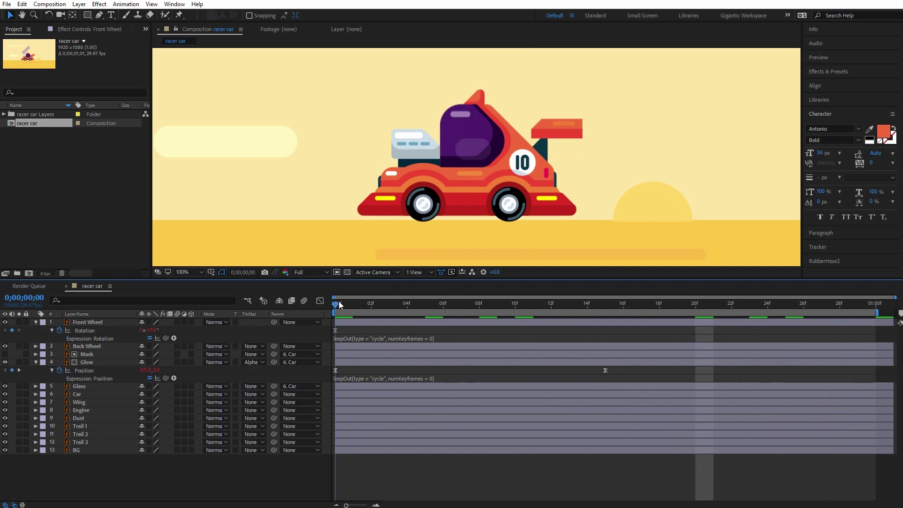
pyautogui.click(335, 330)
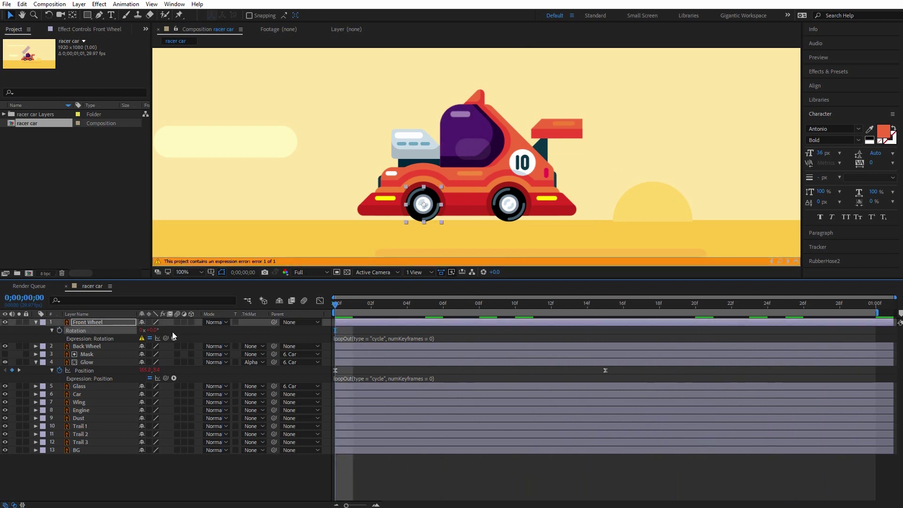
pyautogui.click(515, 304)
pyautogui.click(147, 330)
pyautogui.click(142, 329)
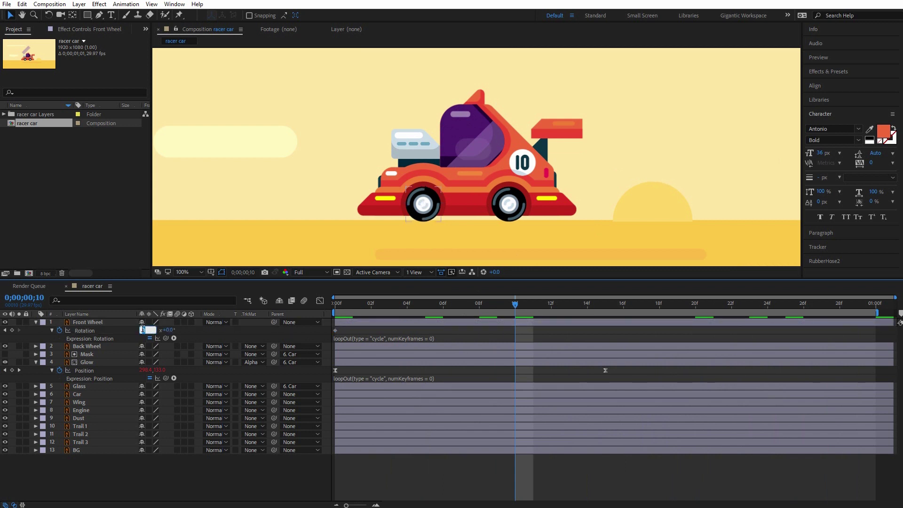
pyautogui.press('Return')
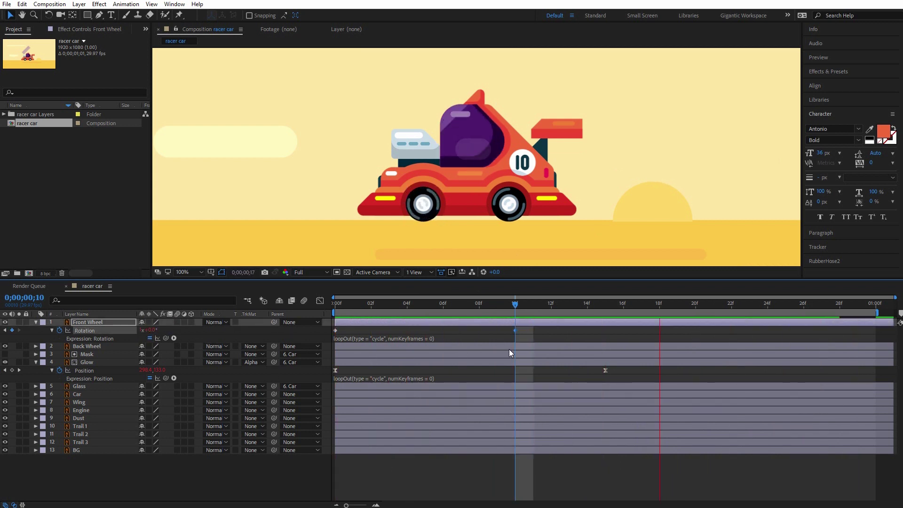
pyautogui.press('space')
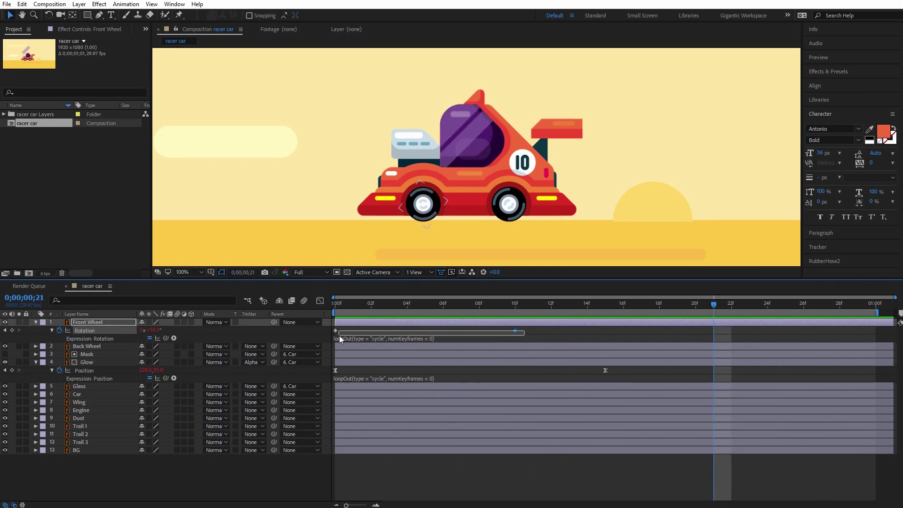
# Paste the Front Wheel's Rotation keyframes onto the Back Wheel at frame 0
pyautogui.click(334, 309)
pyautogui.click(341, 348)
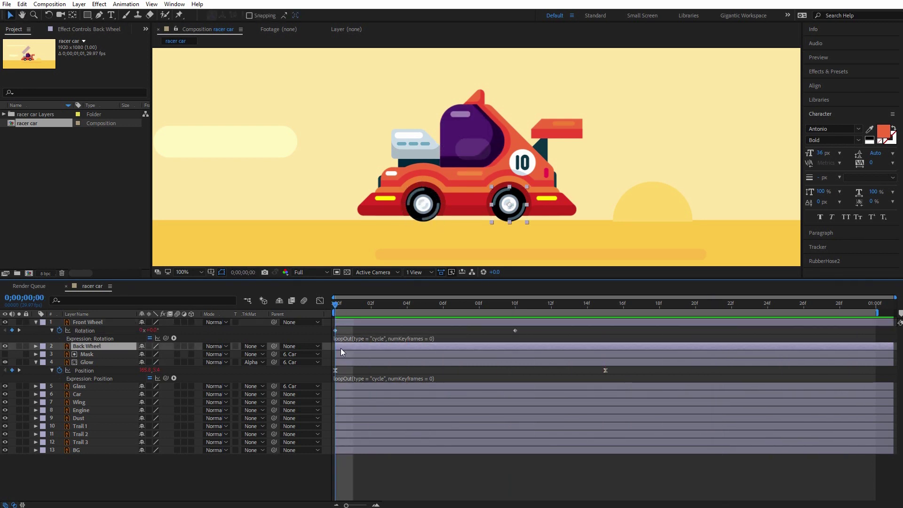
pyautogui.hotkey('ctrl', 'v')
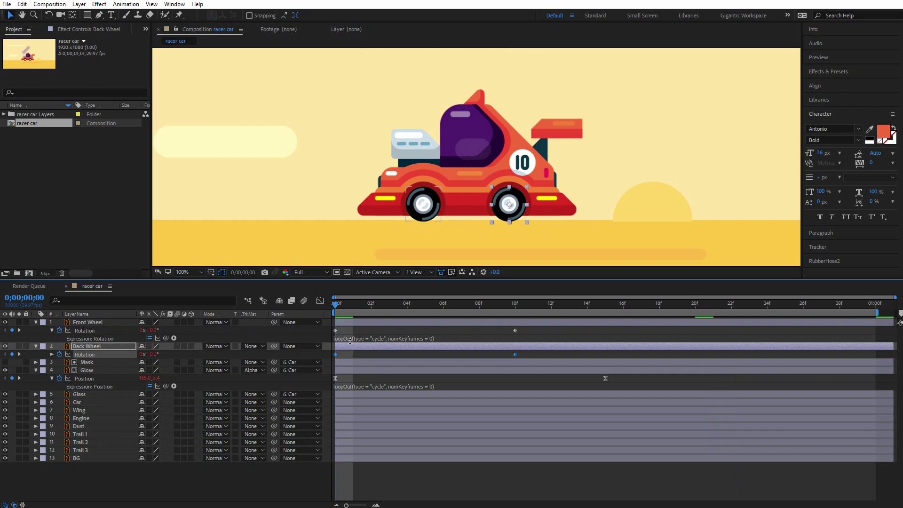
# Copy the loopOut cycle expression onto Back Wheel Rotation and preview both wheels spinning
pyautogui.click(353, 339)
pyautogui.moveTo(449, 335); pyautogui.dragTo(335, 336)
pyautogui.hotkey('ctrl', 'c')
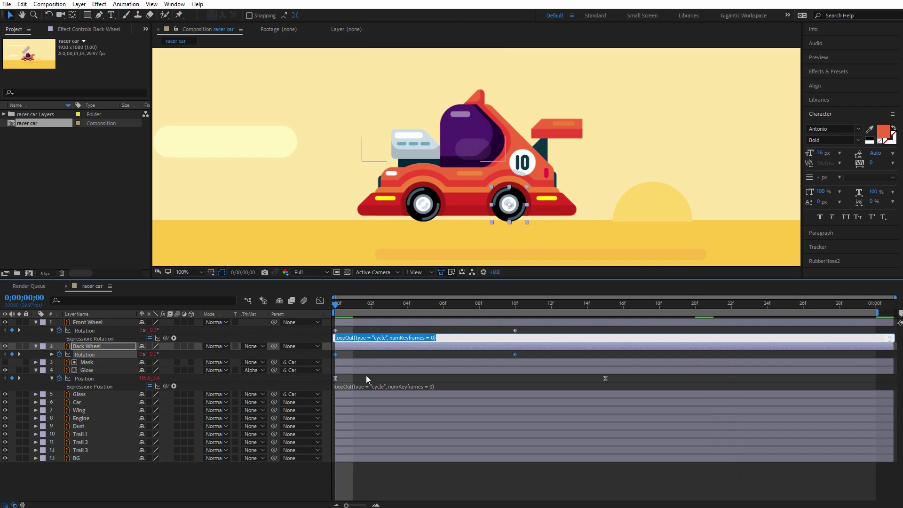
pyautogui.click(100, 364)
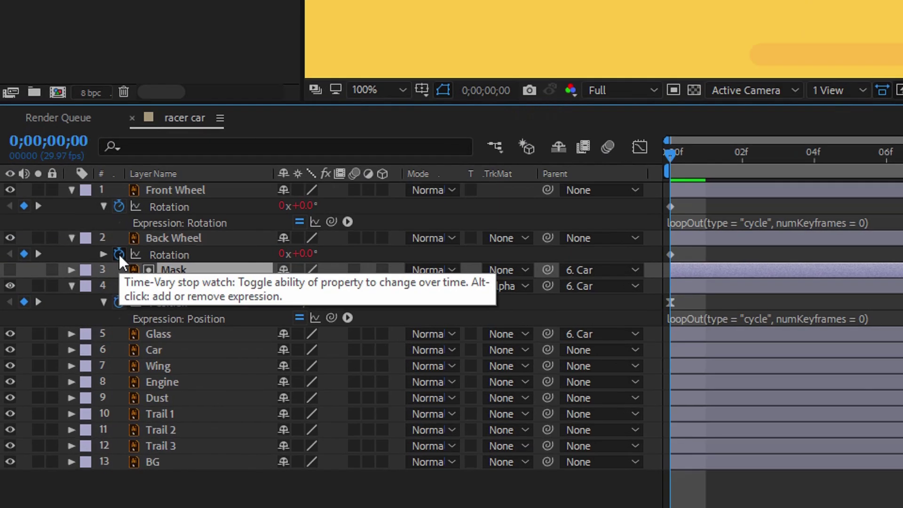
pyautogui.keyDown('alt'); pyautogui.click(120, 255); pyautogui.keyUp('alt')
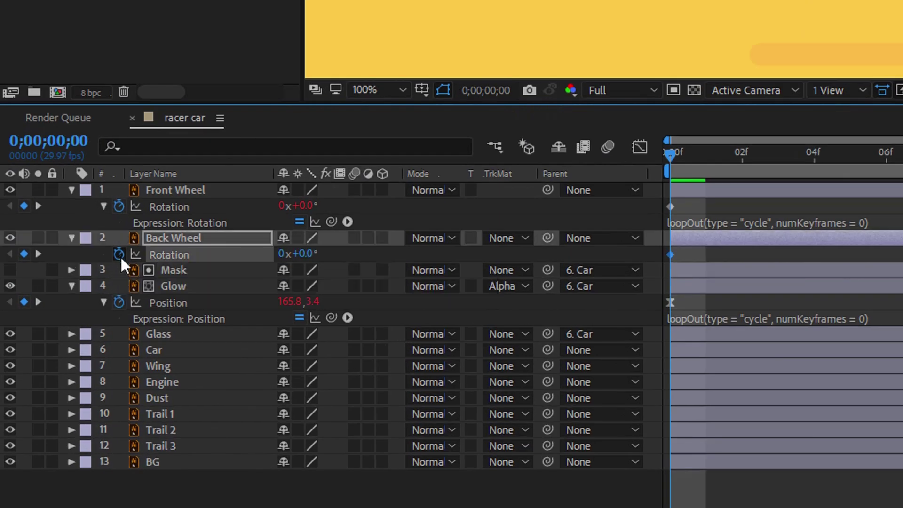
pyautogui.hotkey('ctrl', 'v')
pyautogui.click(861, 261)
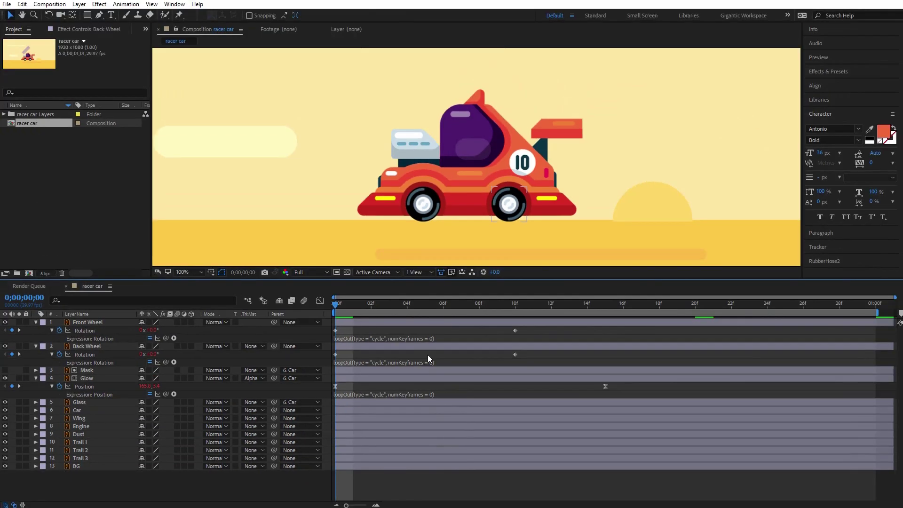
pyautogui.press('space')
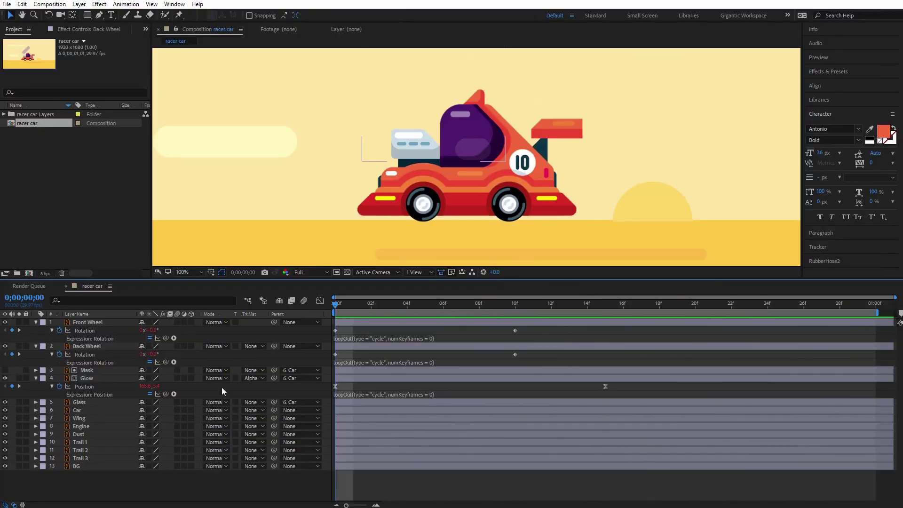
# Keyframe Position for Car, Wing and Engine at frame 0 and nudge them down at frame 5
pyautogui.click(79, 411)
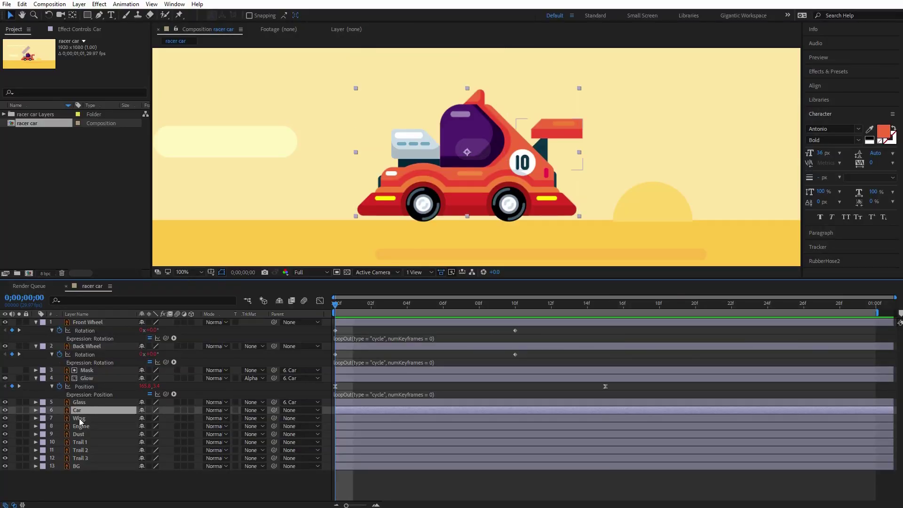
pyautogui.keyDown('ctrl'); pyautogui.click(80, 418); pyautogui.keyUp('ctrl')
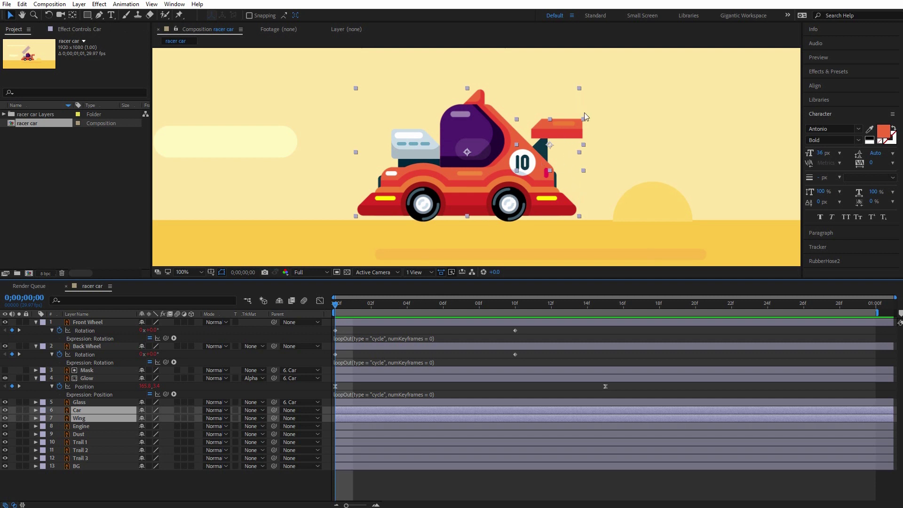
pyautogui.keyDown('ctrl'); pyautogui.click(80, 426); pyautogui.keyUp('ctrl')
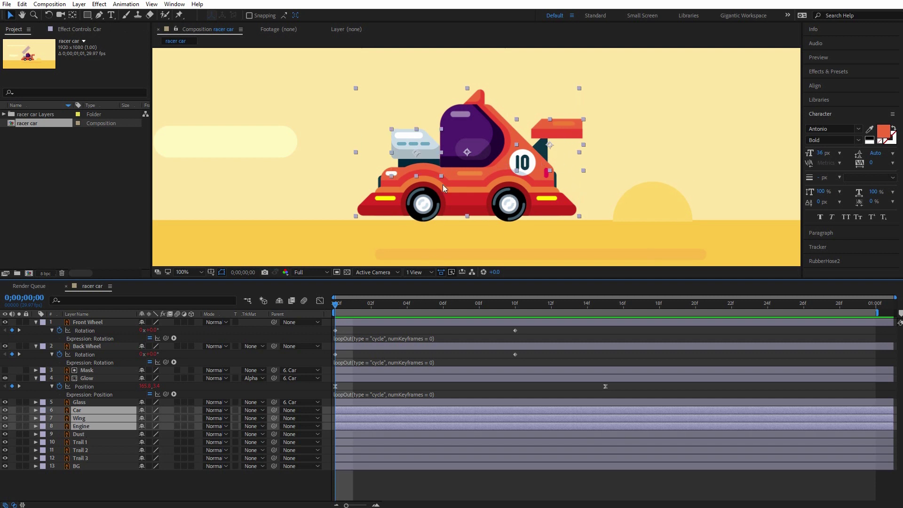
pyautogui.press('p')
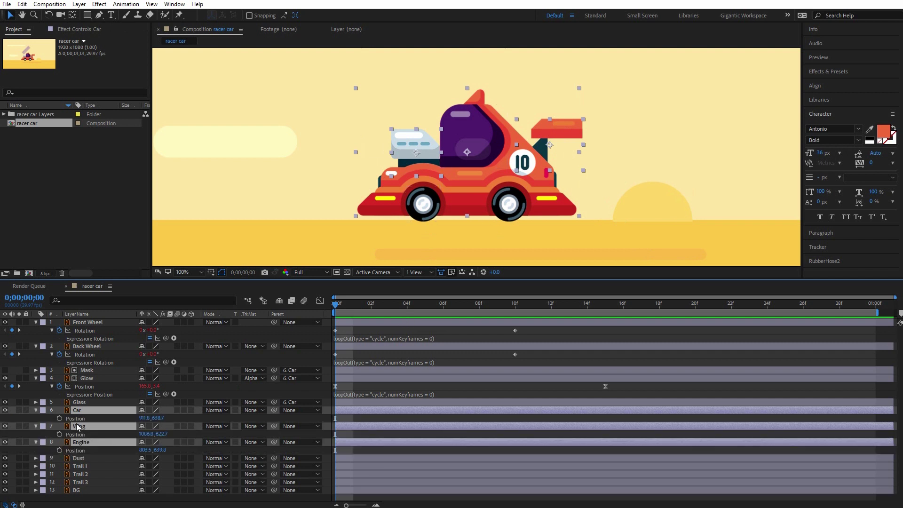
pyautogui.click(59, 418)
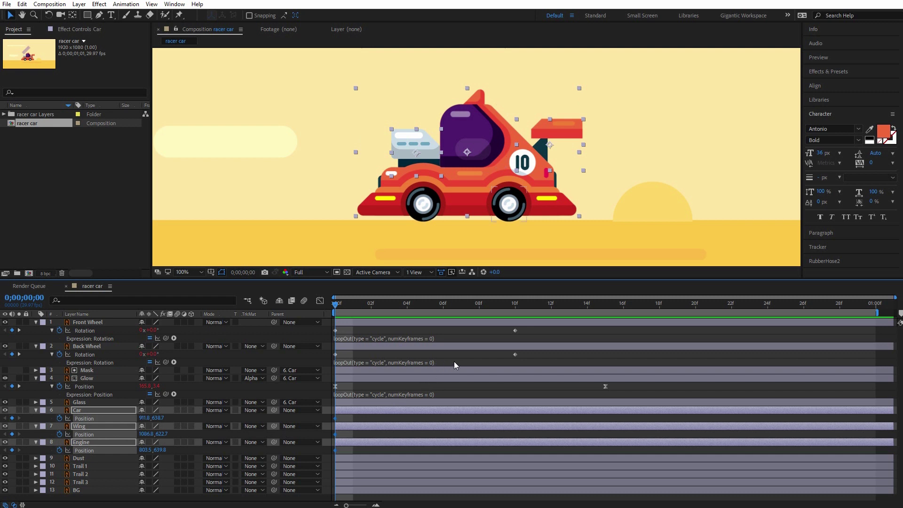
pyautogui.click(423, 306)
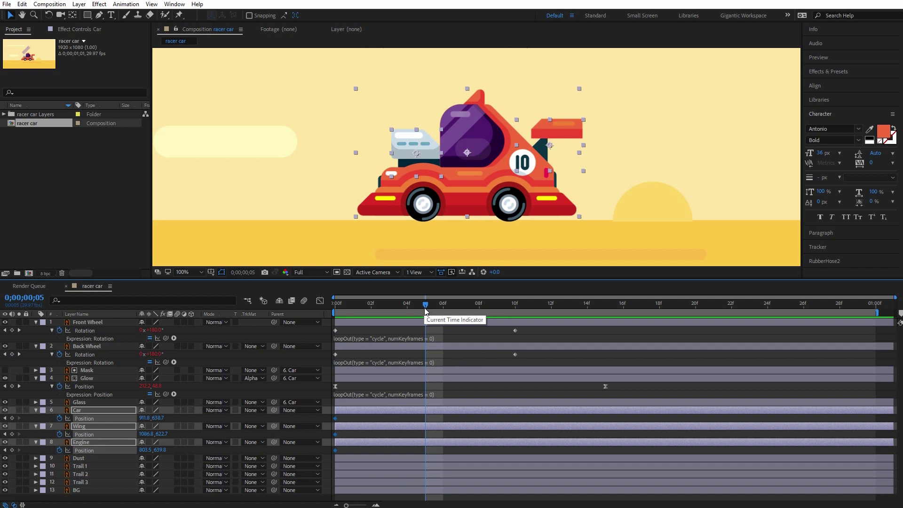
pyautogui.press('Down')
pyautogui.press('Down')
pyautogui.press('Down')
pyautogui.press('Down')
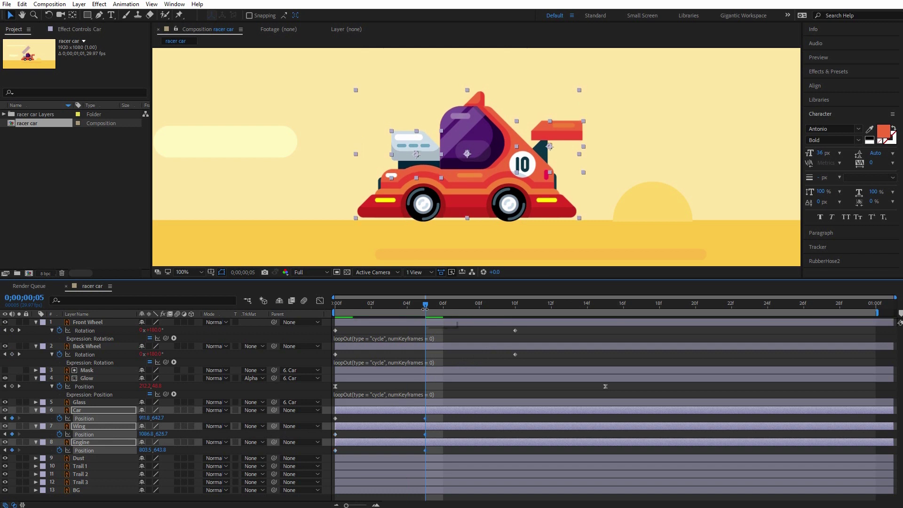
pyautogui.click(337, 305)
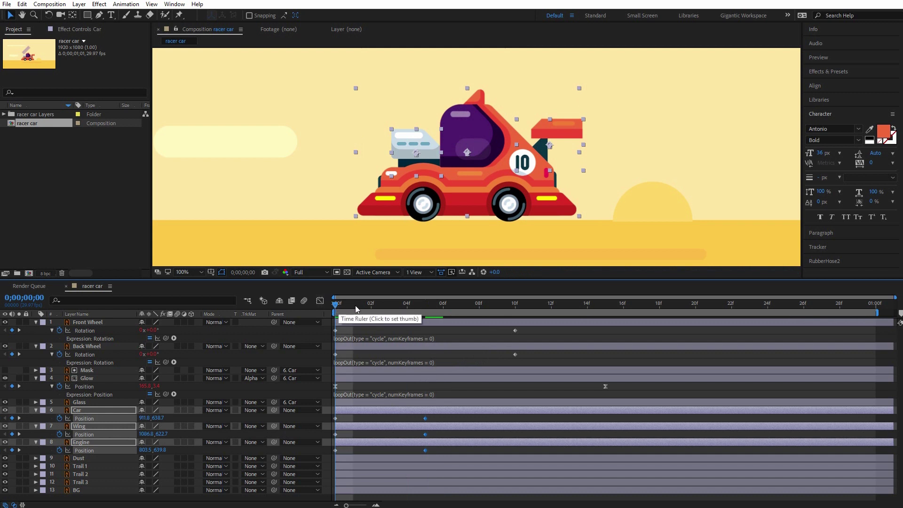
pyautogui.press('Up')
pyautogui.press('Up')
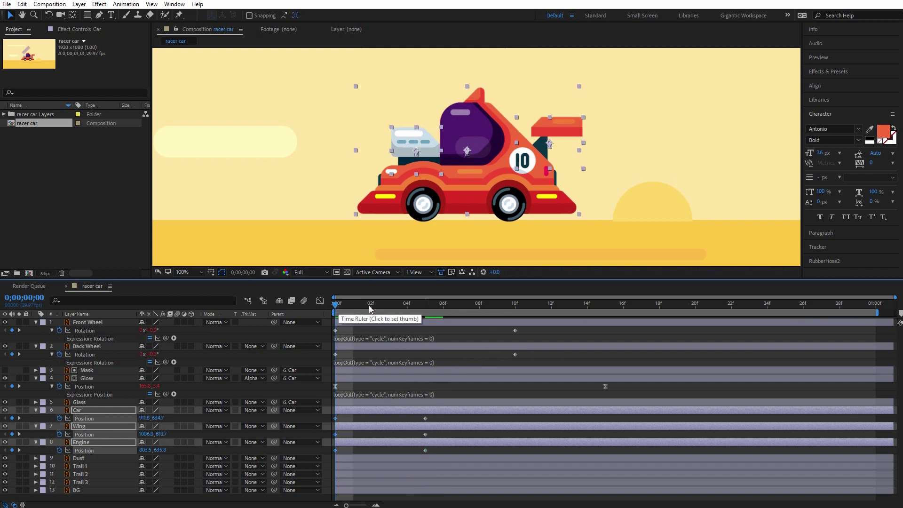
# Repeat each layer's starting Position at frame 10, scrub the bounce, and select all keyframes
pyautogui.click(515, 304)
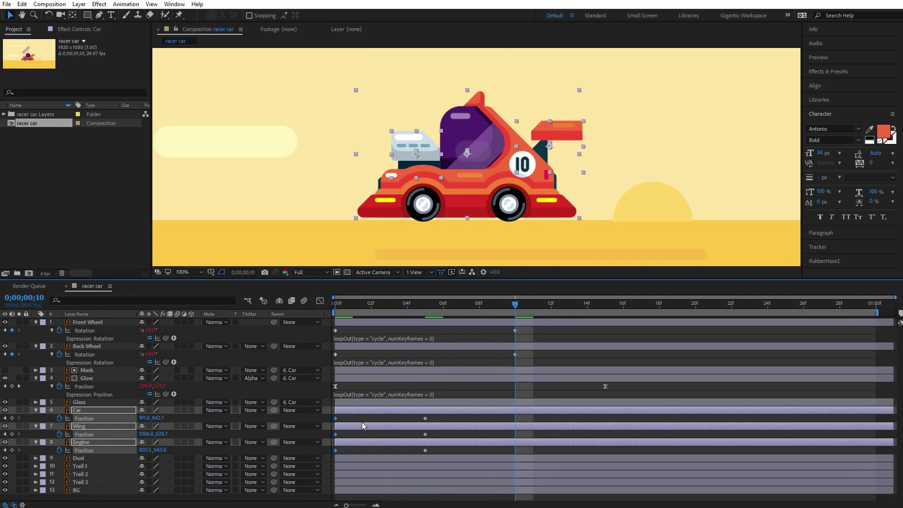
pyautogui.click(343, 421)
pyautogui.click(336, 418)
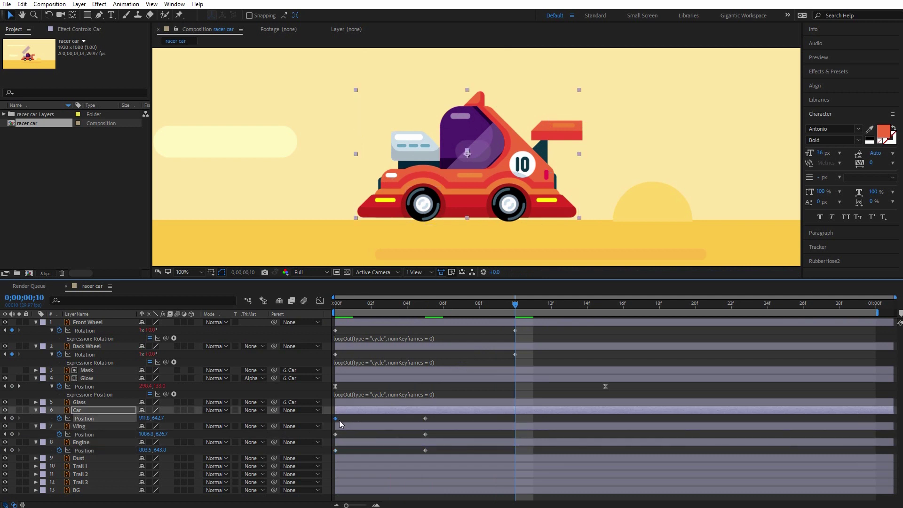
pyautogui.press('Up')
pyautogui.press('Up')
pyautogui.press('Up')
pyautogui.press('Up')
pyautogui.press('Up')
pyautogui.press('Up')
pyautogui.press('Up')
pyautogui.press('Up')
pyautogui.click(334, 434)
pyautogui.press('Up')
pyautogui.press('Up')
pyautogui.press('Up')
pyautogui.press('Up')
pyautogui.press('Up')
pyautogui.press('Up')
pyautogui.press('Up')
pyautogui.press('Up')
pyautogui.click(336, 450)
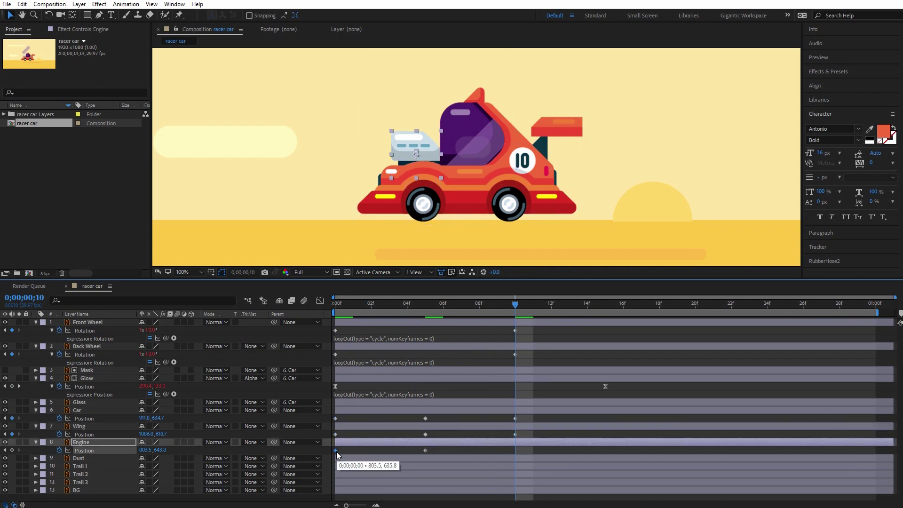
pyautogui.press('Up')
pyautogui.press('Up')
pyautogui.press('Up')
pyautogui.press('Up')
pyautogui.press('Up')
pyautogui.press('Up')
pyautogui.press('Up')
pyautogui.press('Up')
pyautogui.moveTo(352, 305); pyautogui.dragTo(512, 305)
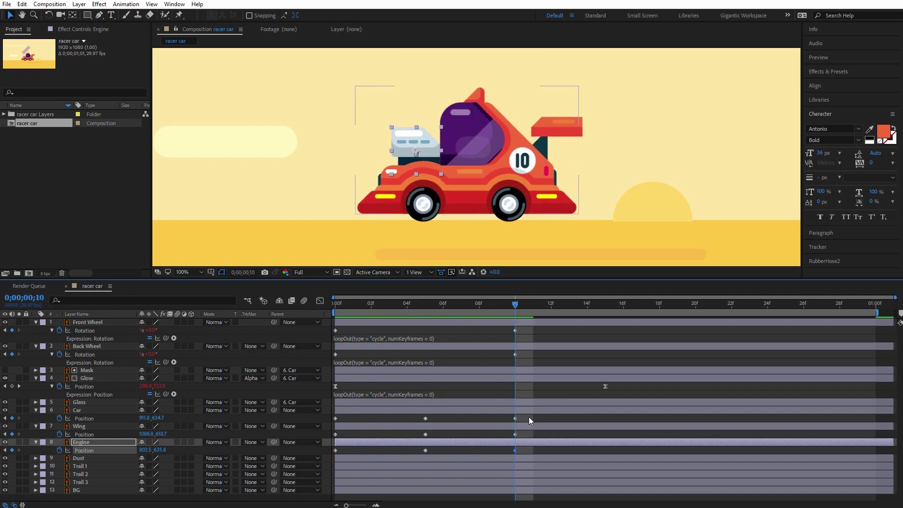
pyautogui.moveTo(528, 417); pyautogui.dragTo(333, 454)
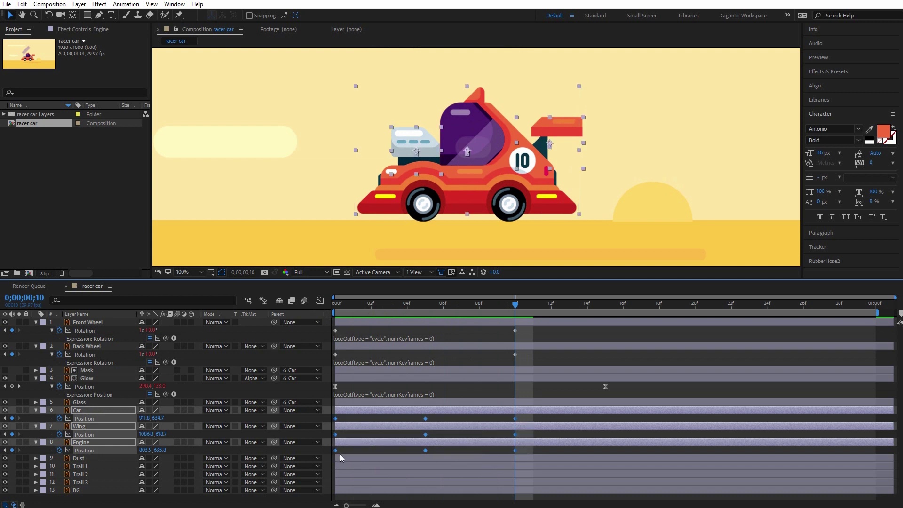
# Copy the loopOut cycle expression from Glow's Position at the first frame
pyautogui.click(338, 305)
pyautogui.click(385, 393)
pyautogui.hotkey('ctrl', 'c')
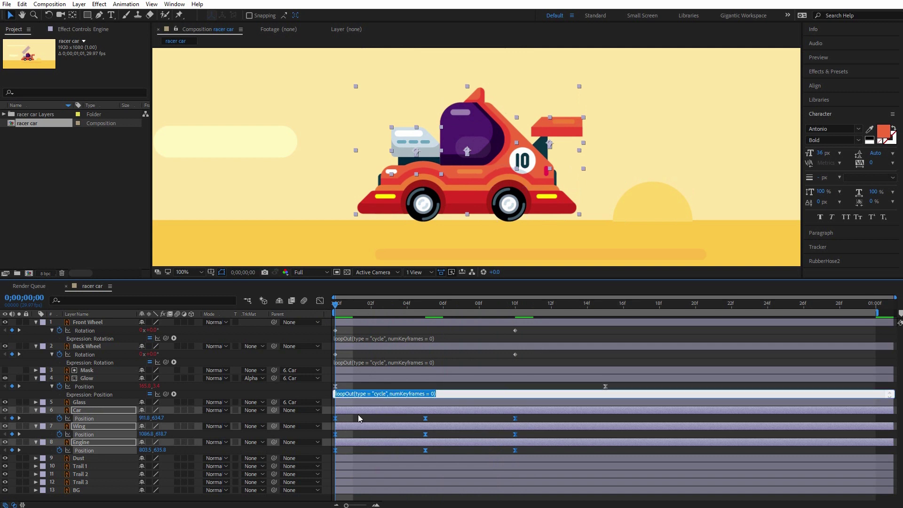
pyautogui.click(306, 373)
# Paste the loopOut cycle expression into the Wing, Car and Engine Position properties
pyautogui.keyDown('alt'); pyautogui.click(60, 434); pyautogui.keyUp('alt')
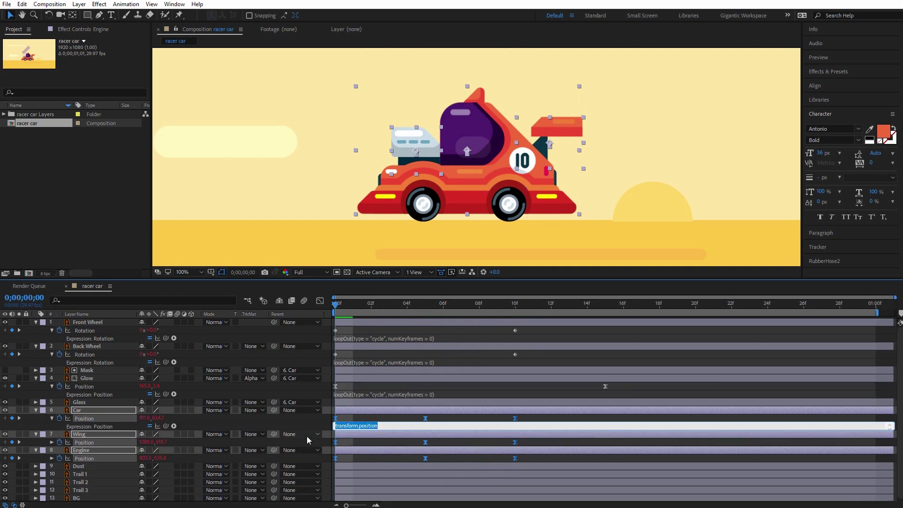
pyautogui.hotkey('ctrl', 'v')
pyautogui.keyDown('alt'); pyautogui.click(59, 434); pyautogui.keyUp('alt')
pyautogui.keyDown('alt'); pyautogui.click(59, 434); pyautogui.keyUp('alt')
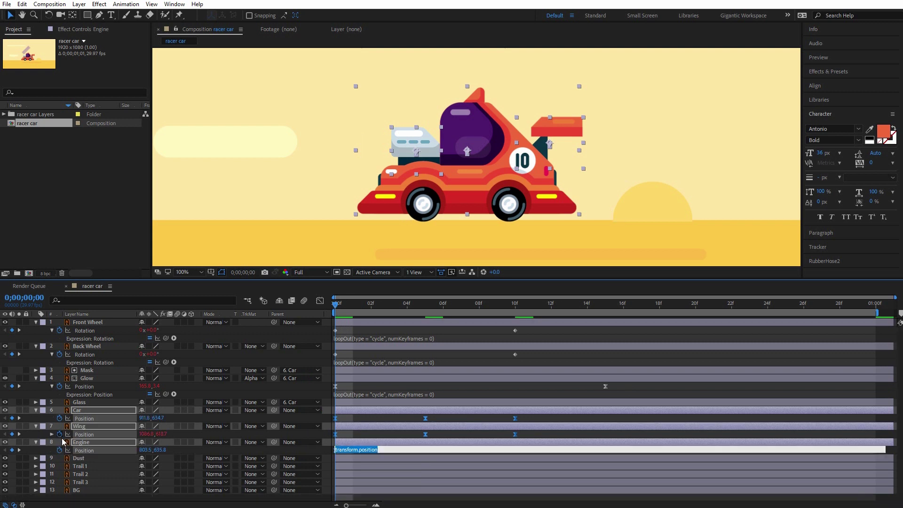
pyautogui.hotkey('ctrl', 'v')
pyautogui.keyDown('alt'); pyautogui.click(59, 418); pyautogui.keyUp('alt')
pyautogui.hotkey('ctrl', 'v')
pyautogui.click(126, 462)
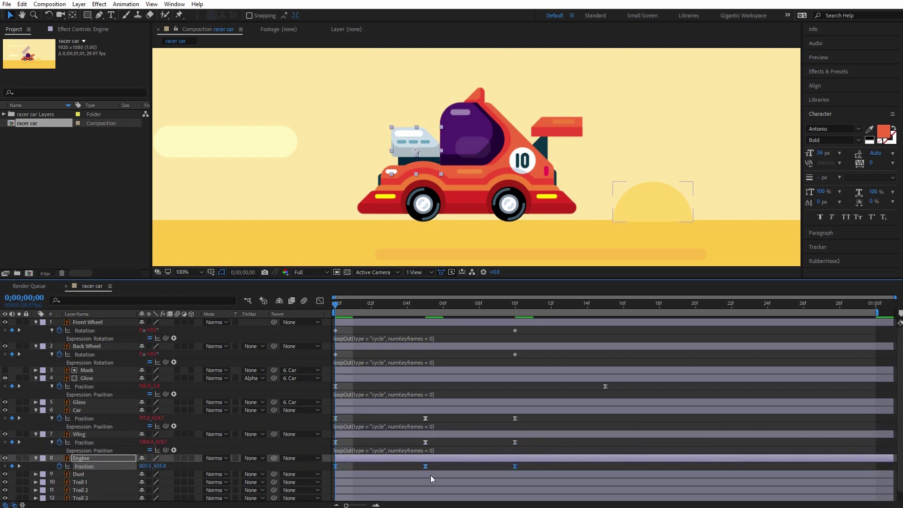
pyautogui.keyDown('alt'); pyautogui.click(59, 466); pyautogui.keyUp('alt')
pyautogui.hotkey('ctrl', 'v')
pyautogui.click(603, 443)
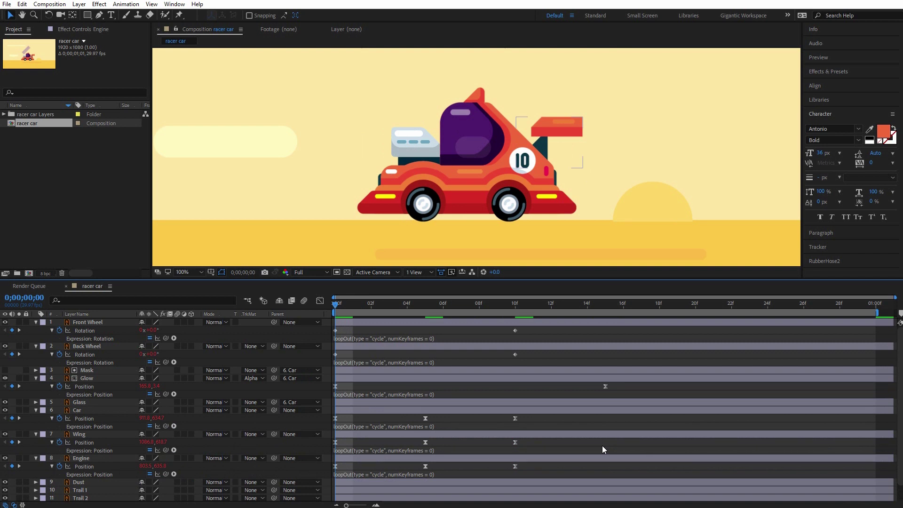
# Preview the looping body bounce, then return to the first frame
pyautogui.press('space')
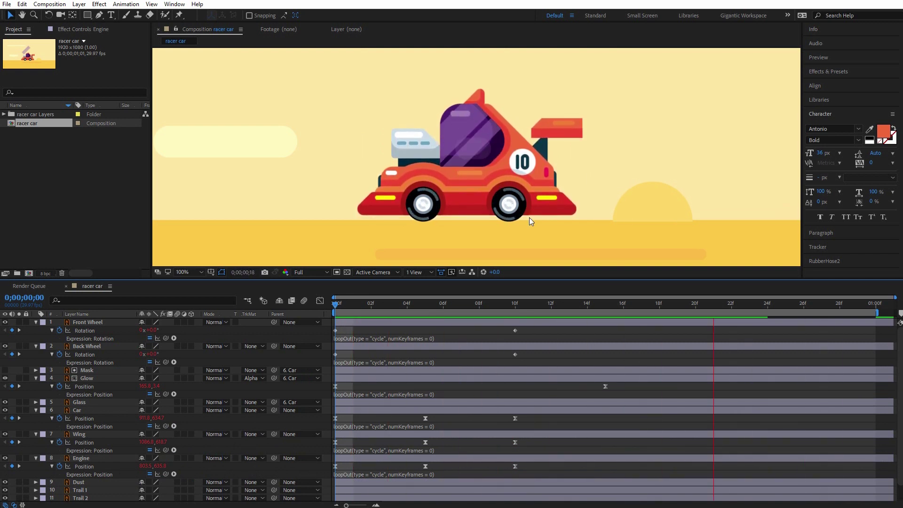
pyautogui.click(428, 389)
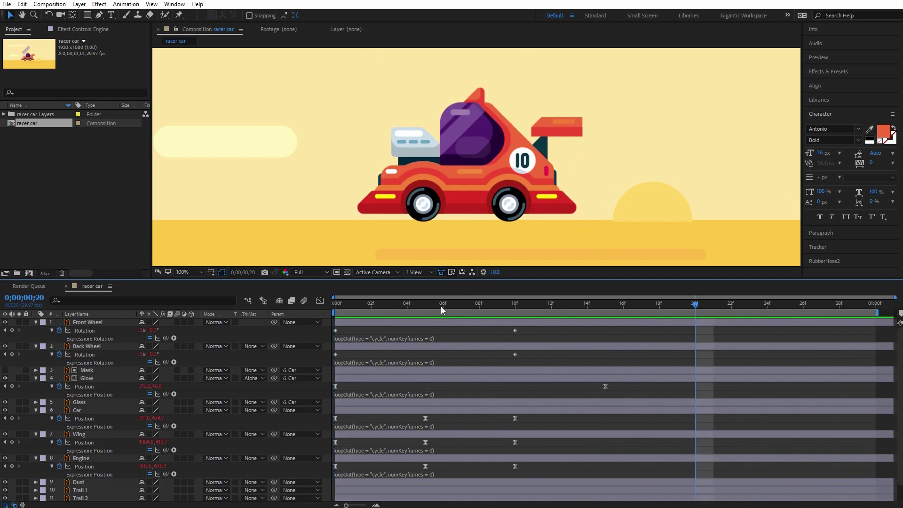
pyautogui.moveTo(428, 306); pyautogui.dragTo(335, 305)
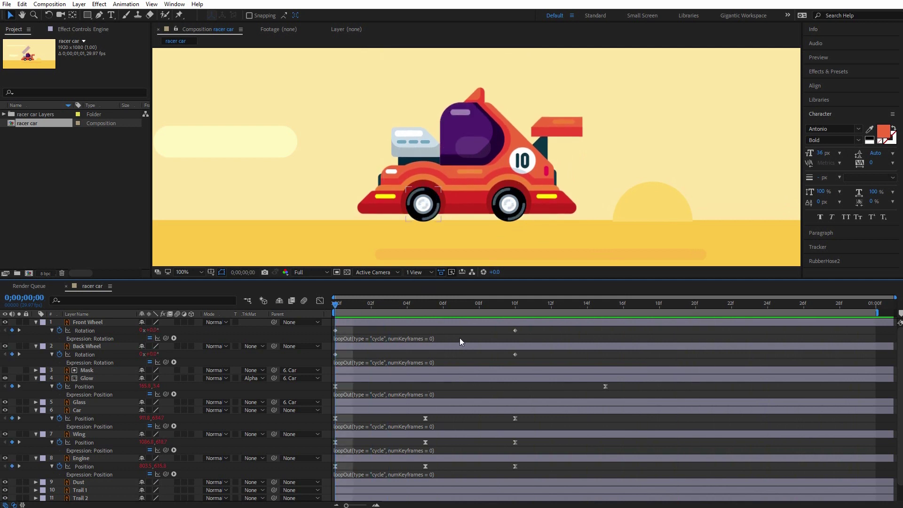
# Shift the Wing and Engine bounces so they trail the car, extend both layers, and preview
pyautogui.click(370, 431)
pyautogui.moveTo(389, 435); pyautogui.dragTo(377, 433)
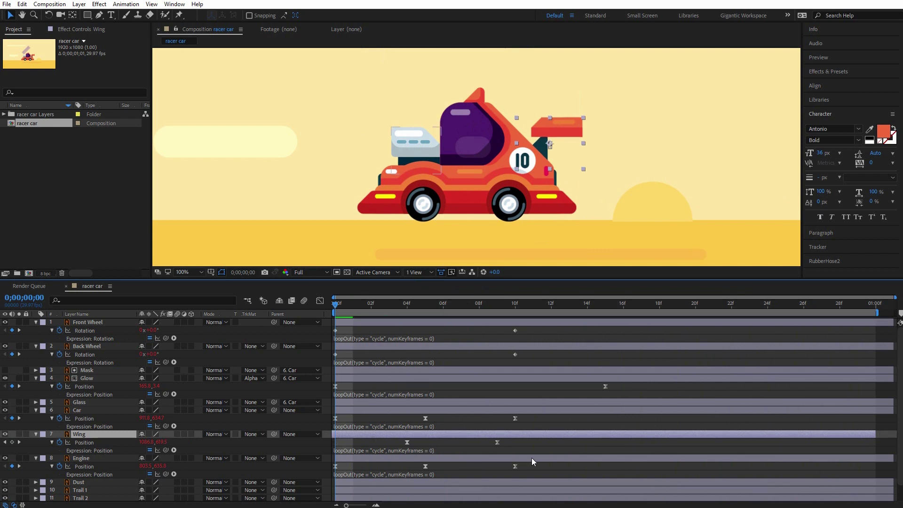
pyautogui.moveTo(531, 458); pyautogui.dragTo(485, 459)
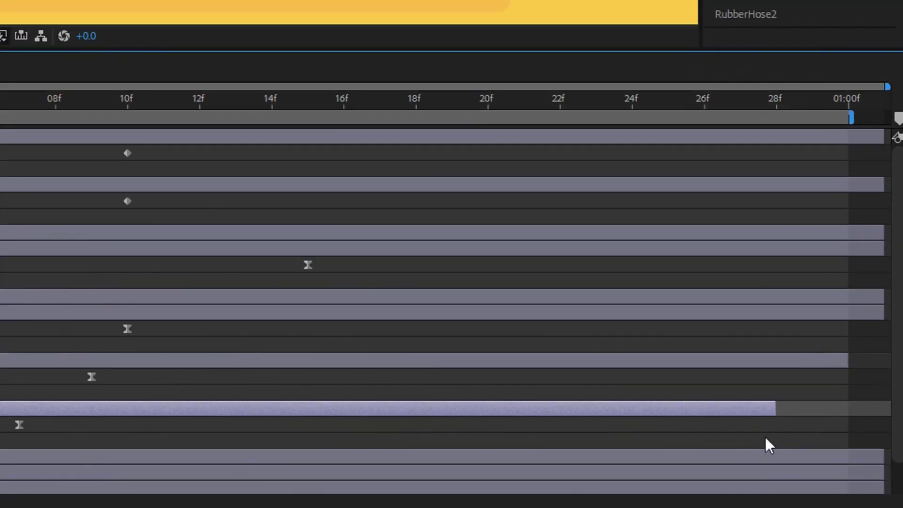
pyautogui.moveTo(774, 407); pyautogui.dragTo(877, 404)
pyautogui.moveTo(844, 360); pyautogui.dragTo(884, 359)
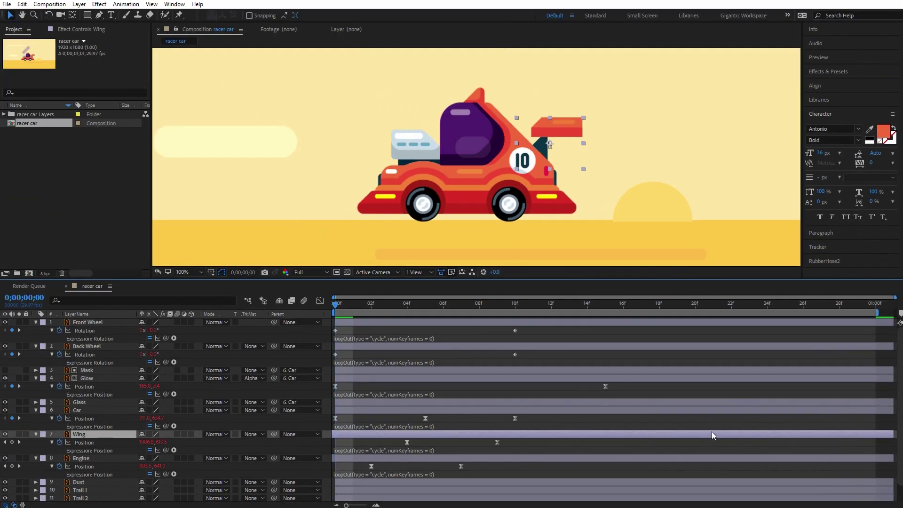
pyautogui.press('space')
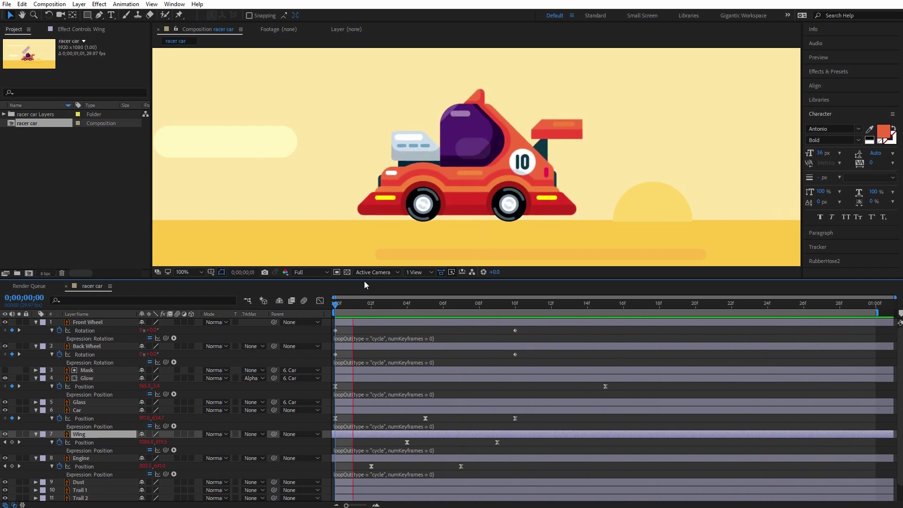
pyautogui.press('space')
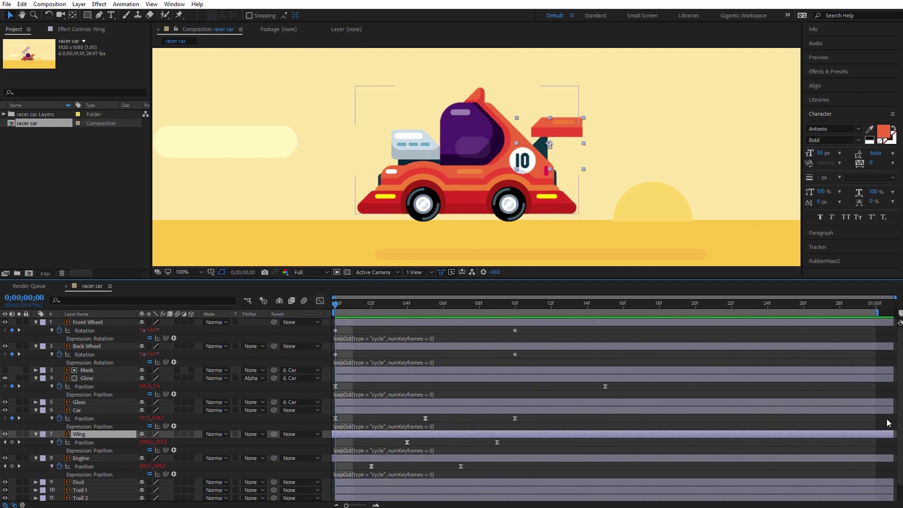
# Move the Dust layer to the top of the stack and over the rear wheel
pyautogui.click(79, 483)
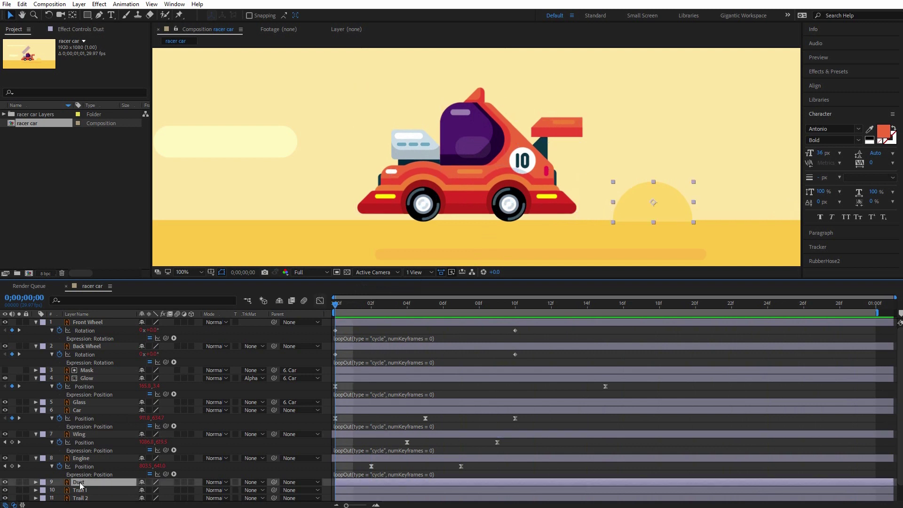
pyautogui.moveTo(84, 485); pyautogui.dragTo(97, 320)
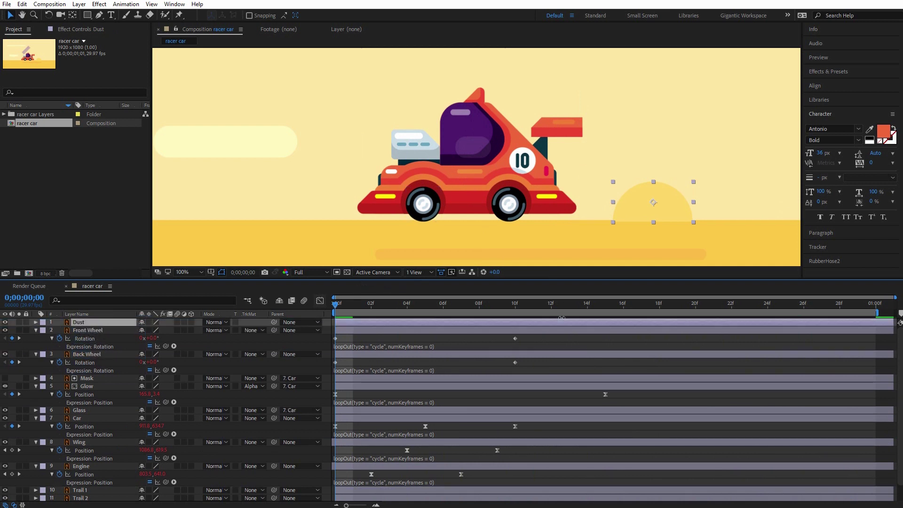
pyautogui.moveTo(672, 213); pyautogui.dragTo(437, 212)
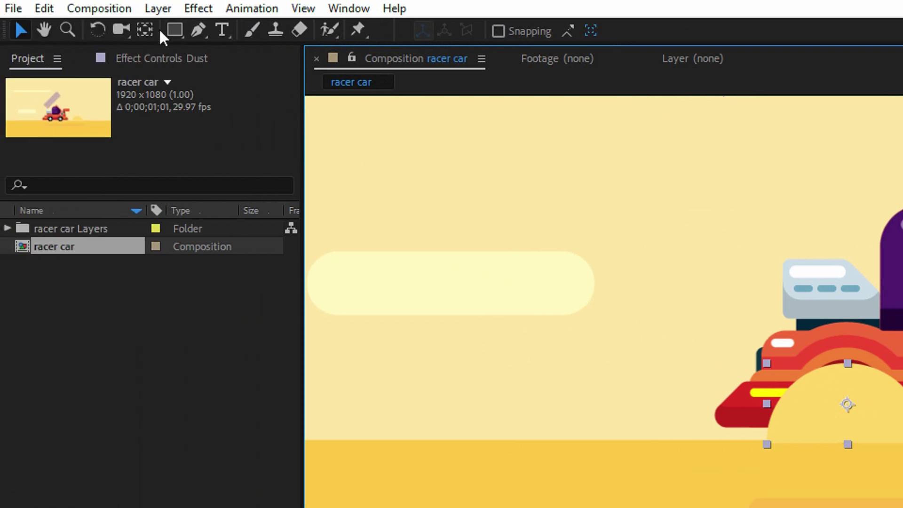
# Set the dust puff's anchor point at its bottom centre with the Pan Behind tool
pyautogui.click(145, 27)
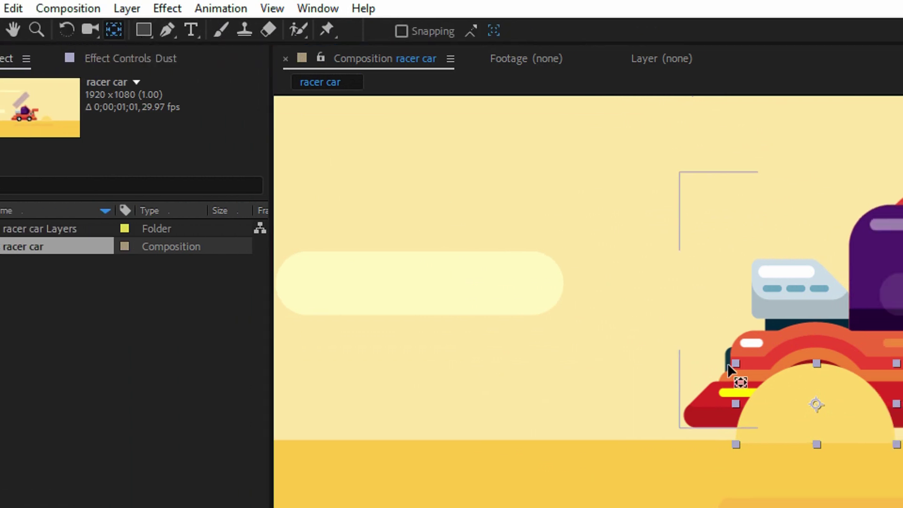
pyautogui.moveTo(816, 416); pyautogui.dragTo(816, 433)
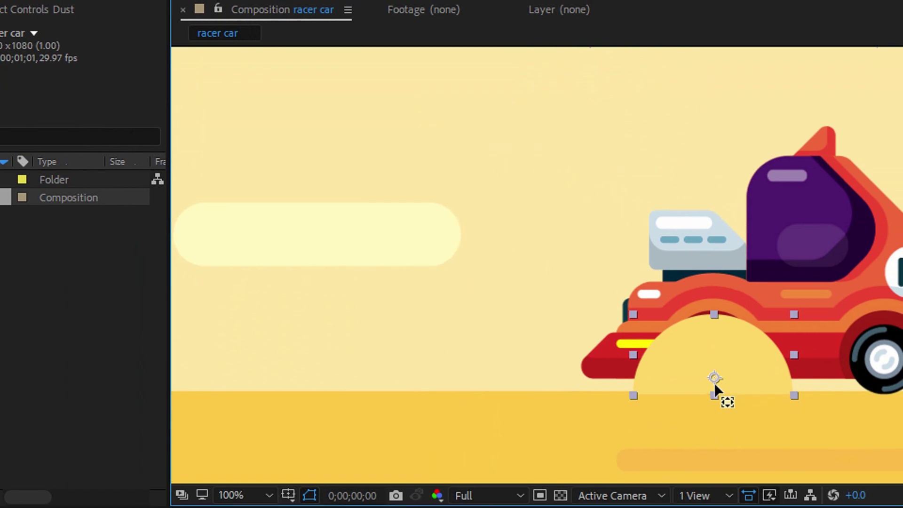
pyautogui.moveTo(714, 383); pyautogui.dragTo(714, 395)
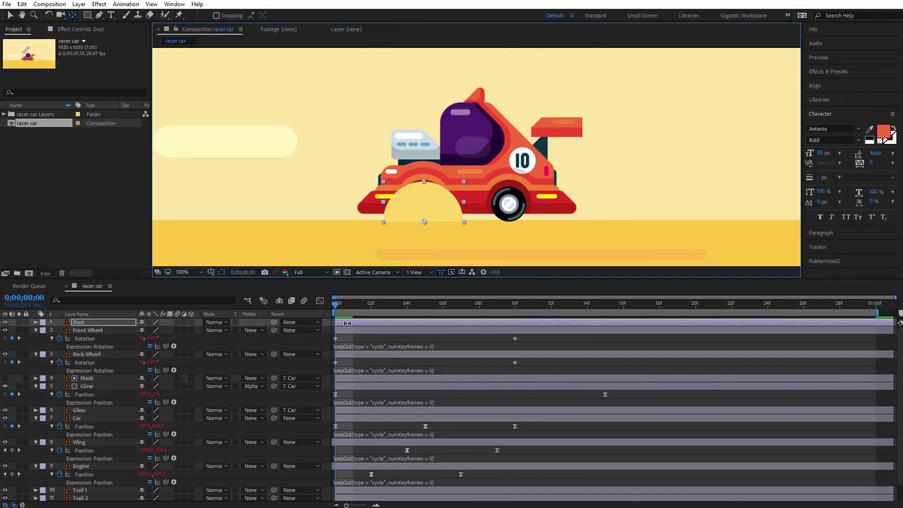
# Label Dust yellow and set starting Position and Scale keyframes at frame 0
pyautogui.click(42, 322)
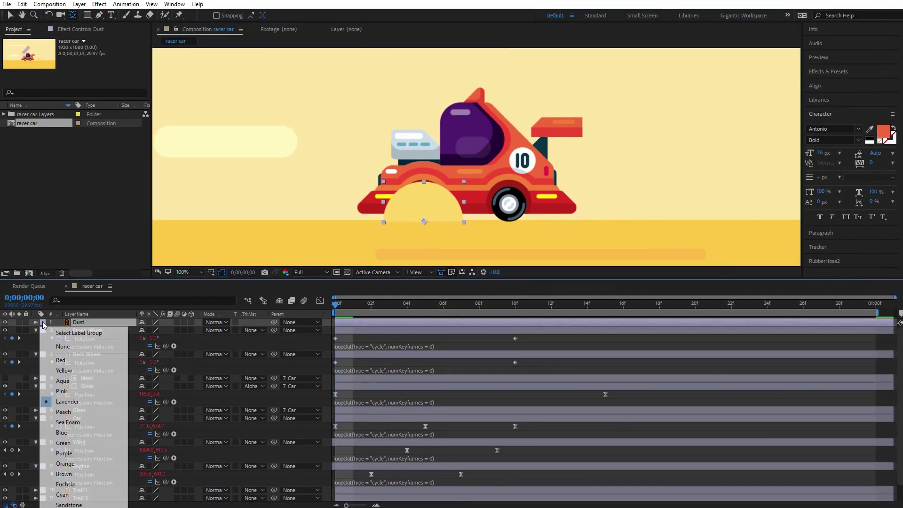
pyautogui.click(65, 370)
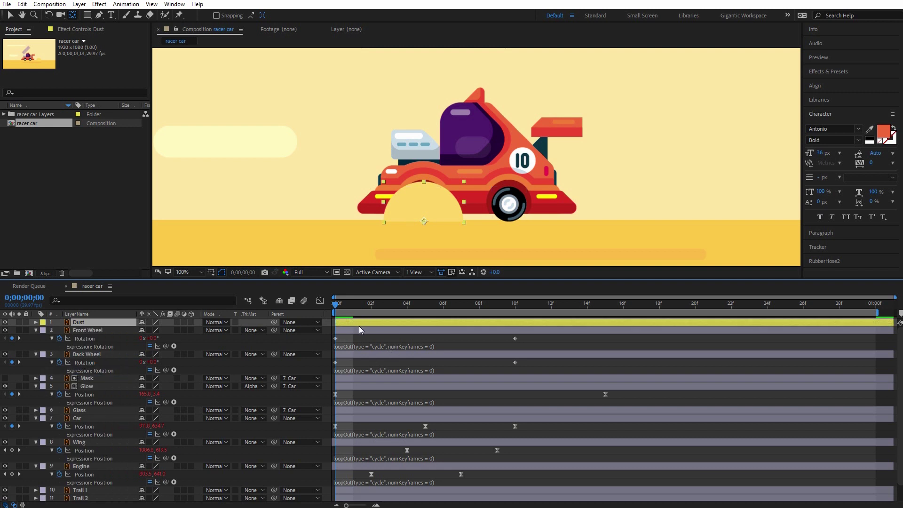
pyautogui.press('p')
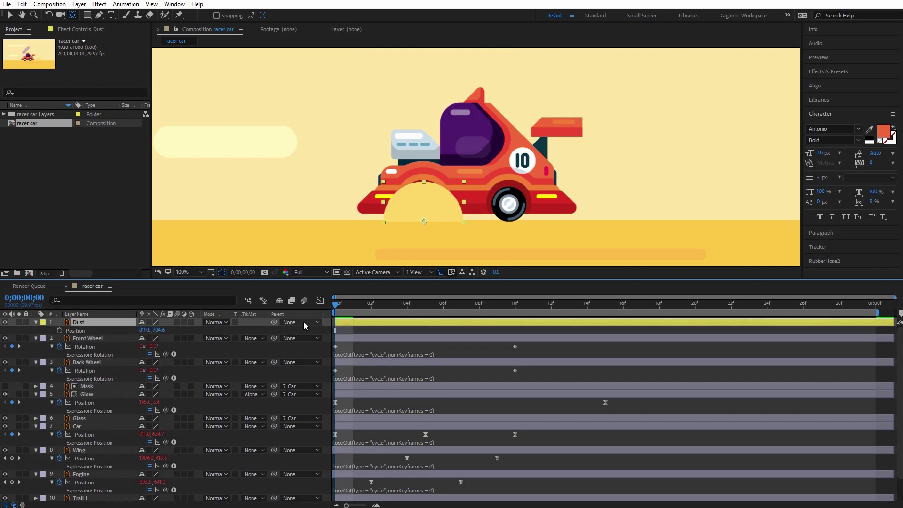
pyautogui.click(60, 330)
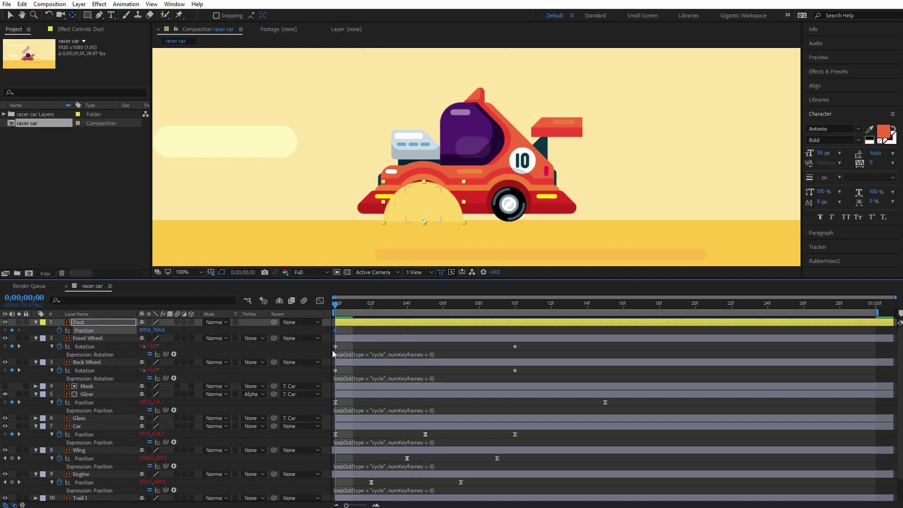
pyautogui.press('s')
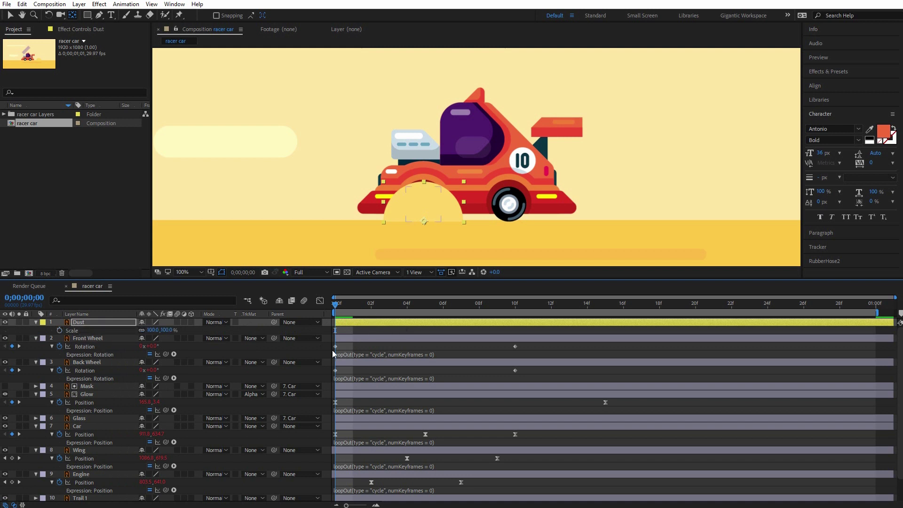
pyautogui.click(60, 329)
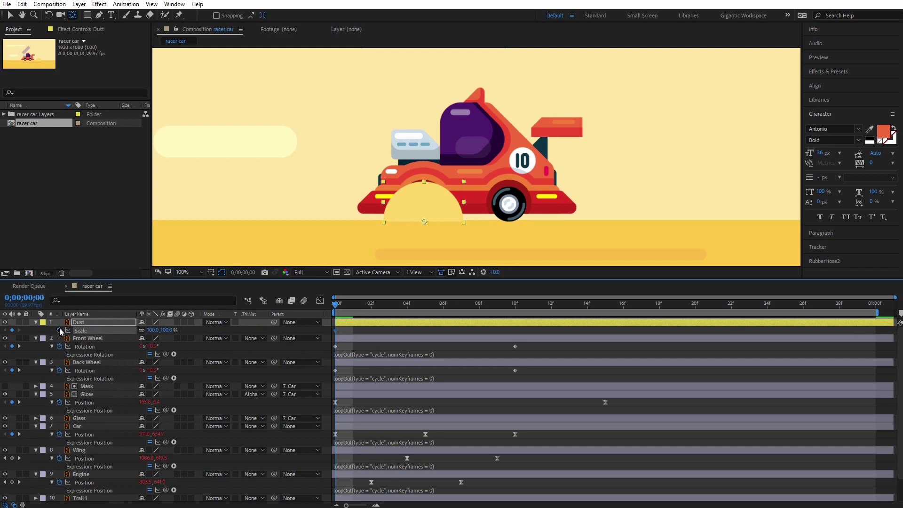
pyautogui.press('u')
pyautogui.click(348, 329)
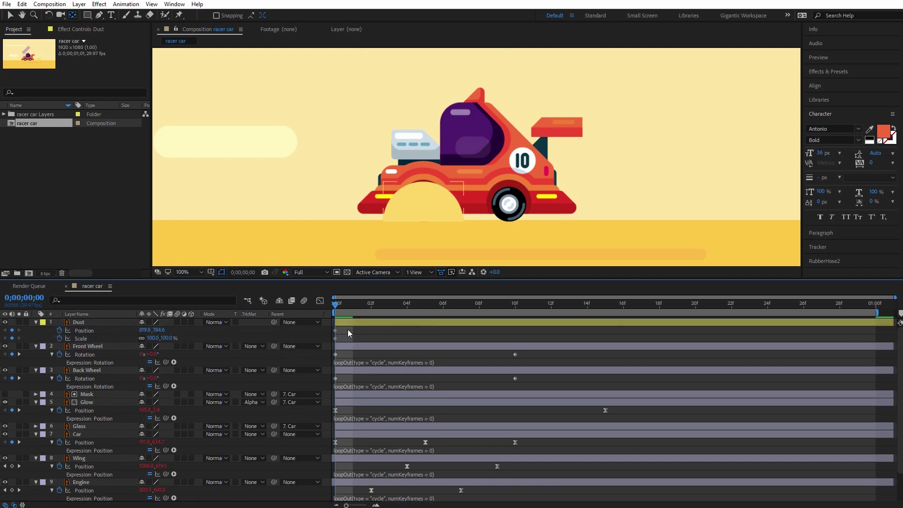
pyautogui.press('pagedown')
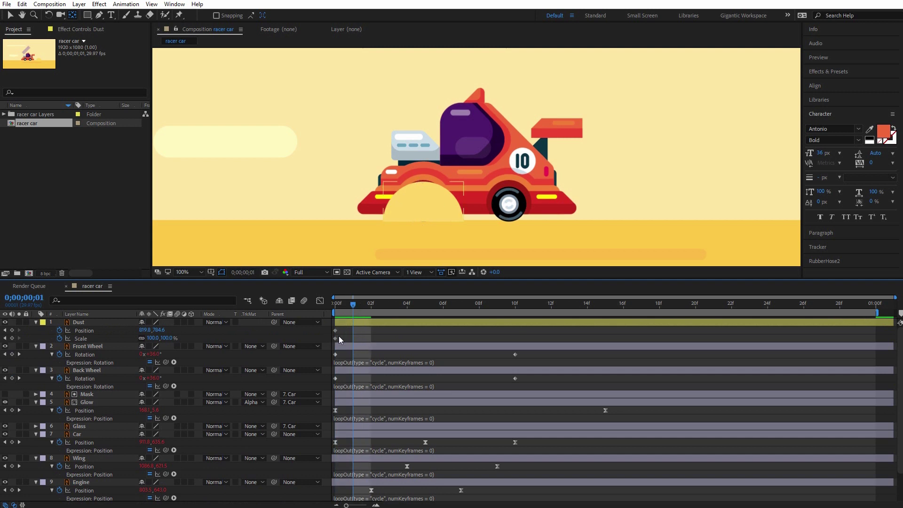
pyautogui.press('pageup')
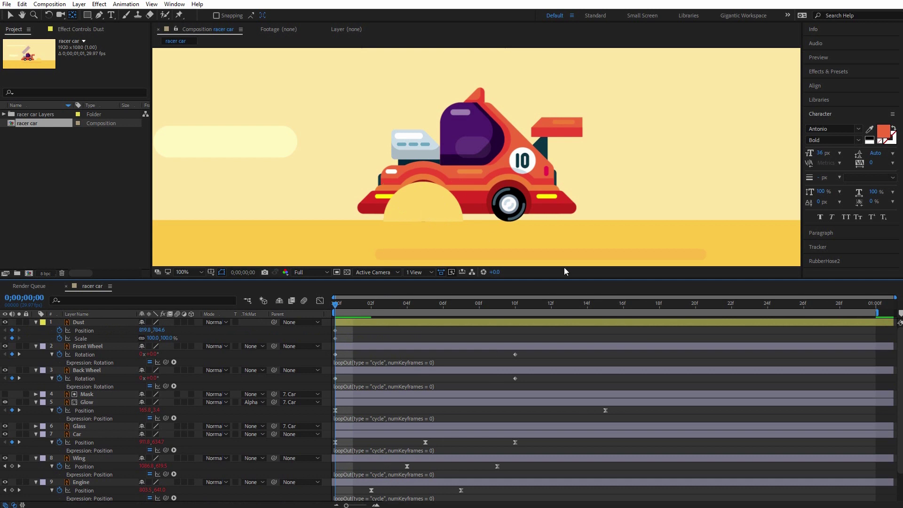
# At one second, zoom the view to 50% and slide the puff right to 1290.0,784.6
pyautogui.click(875, 303)
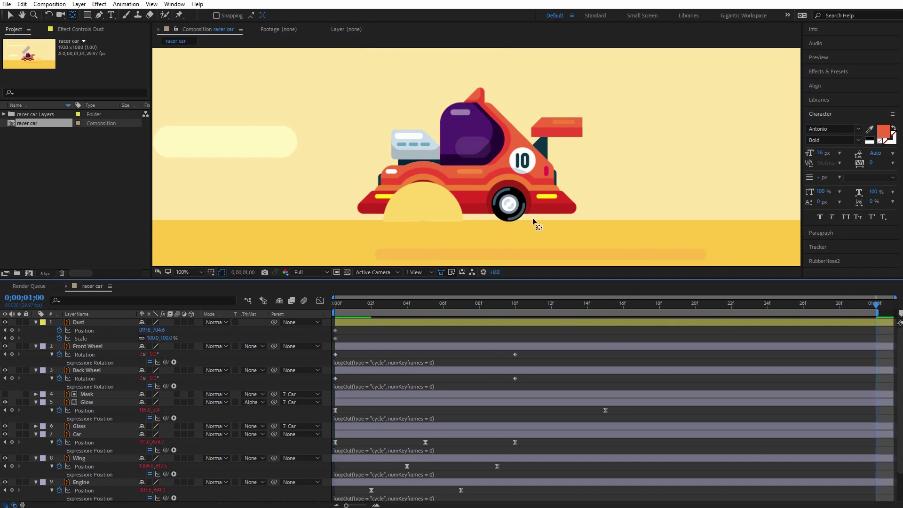
pyautogui.click(193, 272)
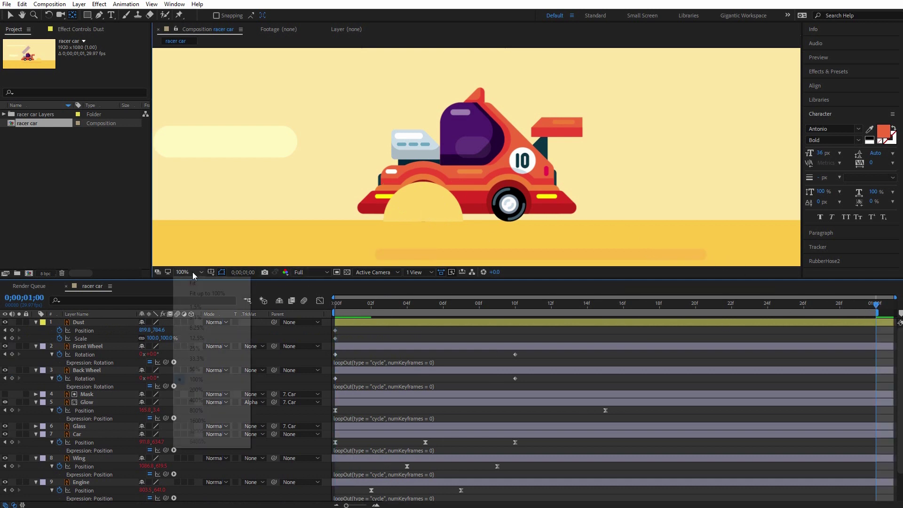
pyautogui.click(205, 369)
pyautogui.moveTo(458, 178); pyautogui.dragTo(679, 180)
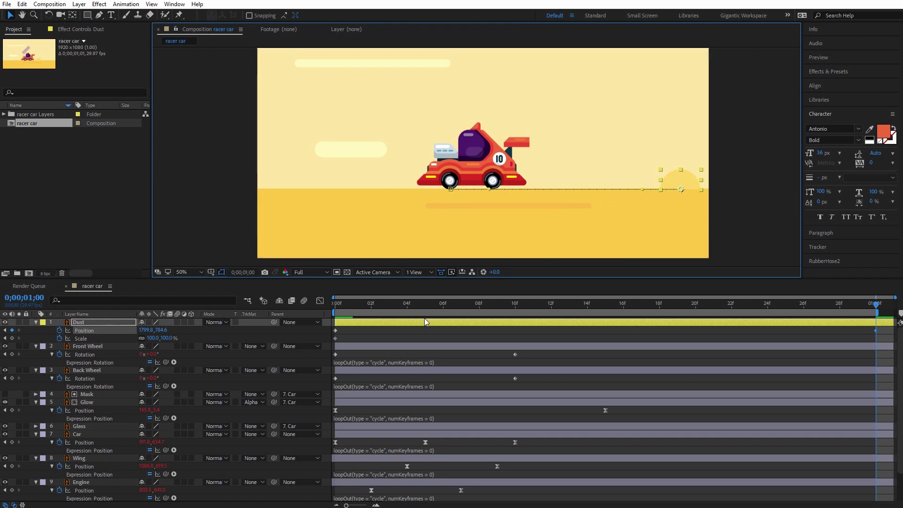
# Set the Dust layer's Opacity to 75% at frame 0
pyautogui.press('Home')
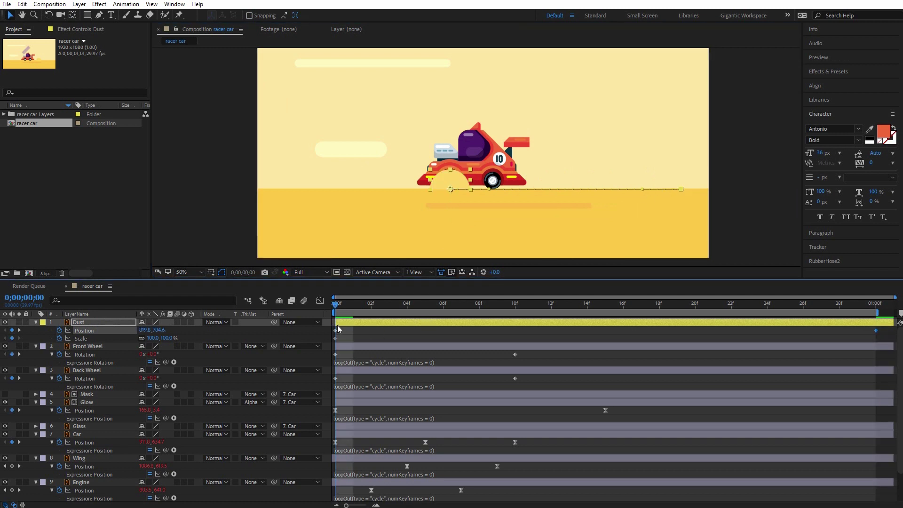
pyautogui.press('t')
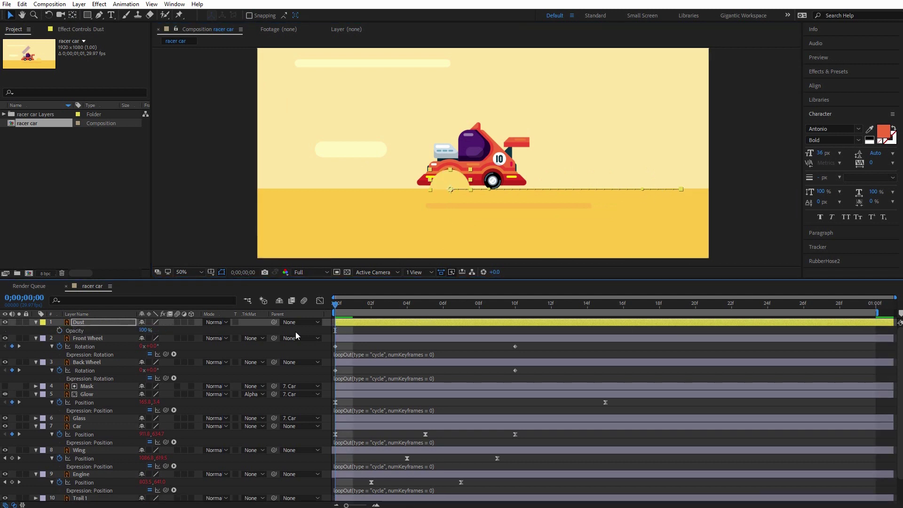
pyautogui.click(144, 330)
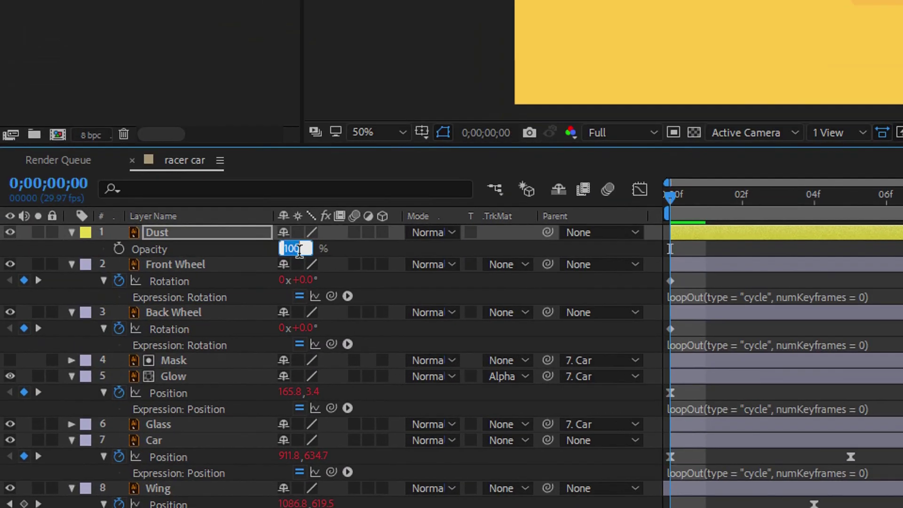
pyautogui.write('75')
pyautogui.press('Return')
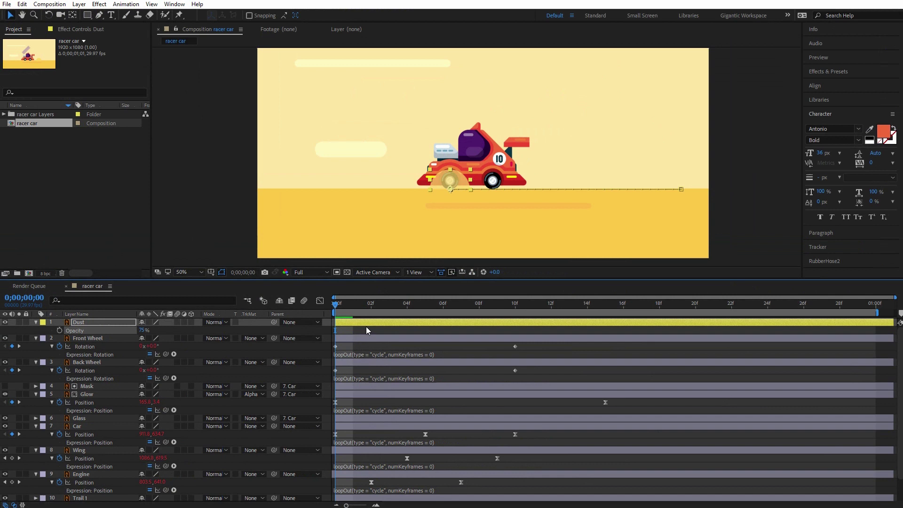
# Preview the dust slide, then return to frame 0 and select the starting Scale keyframe
pyautogui.press('p')
pyautogui.hotkey('shift', 's')
pyautogui.press('space')
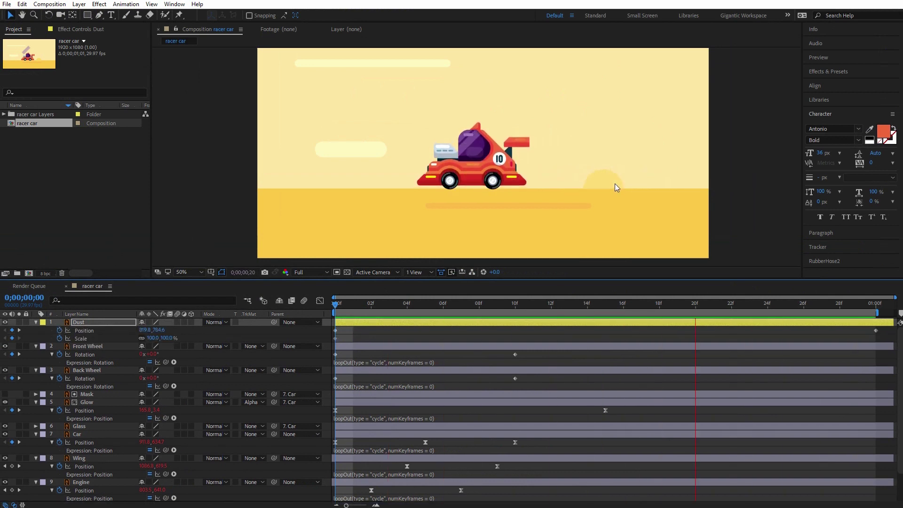
pyautogui.press('space')
pyautogui.click(341, 309)
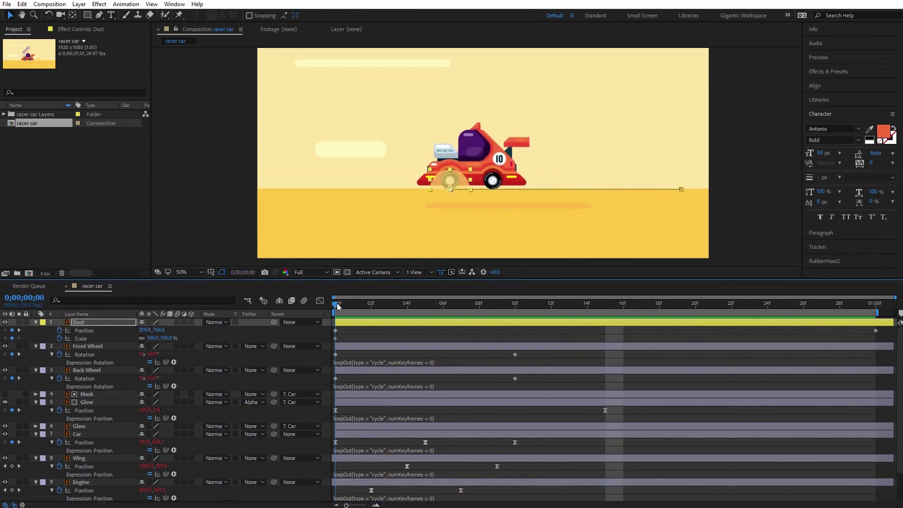
pyautogui.click(335, 337)
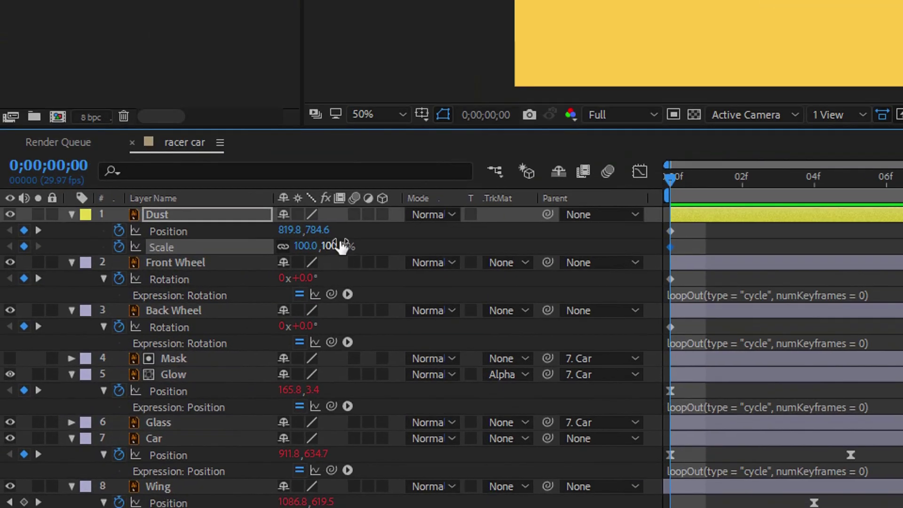
# Key Dust's Scale to start tiny at frame 0 and reach 100% at frame 15
pyautogui.click(317, 255)
pyautogui.write('100')
pyautogui.press('Return')
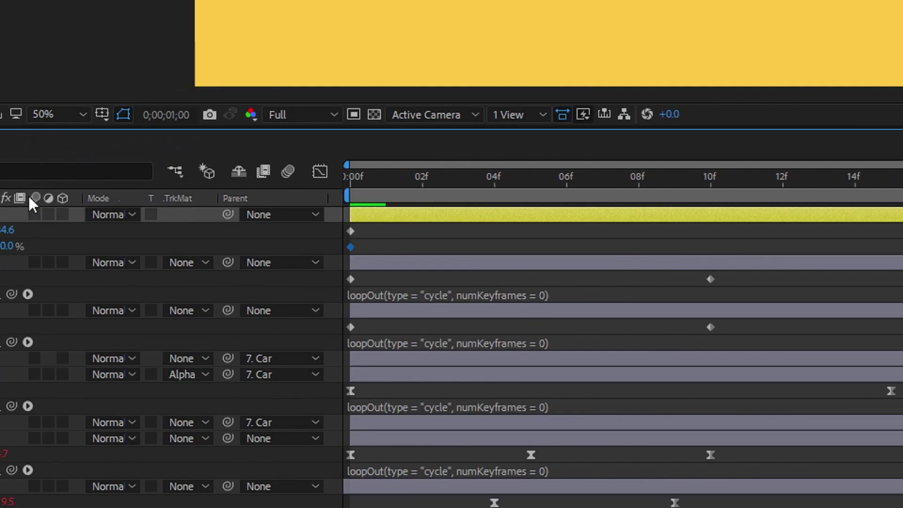
pyautogui.click(187, 246)
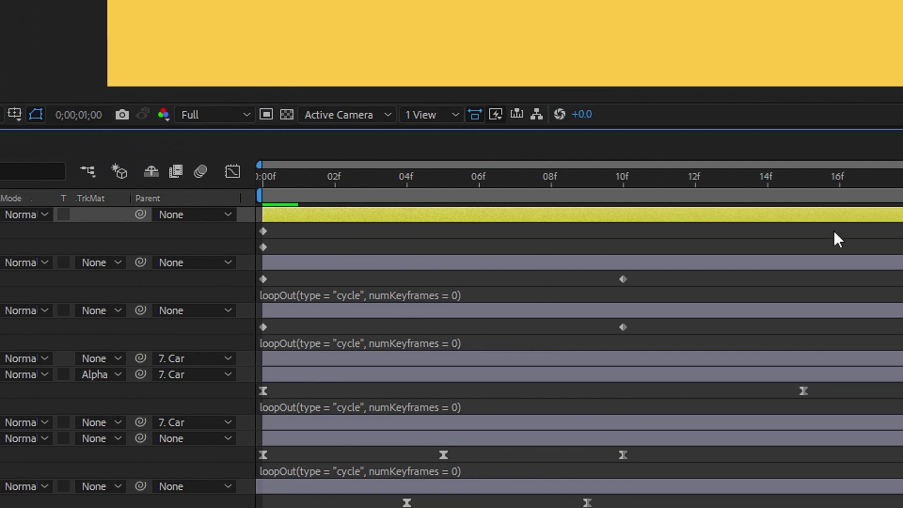
pyautogui.click(714, 182)
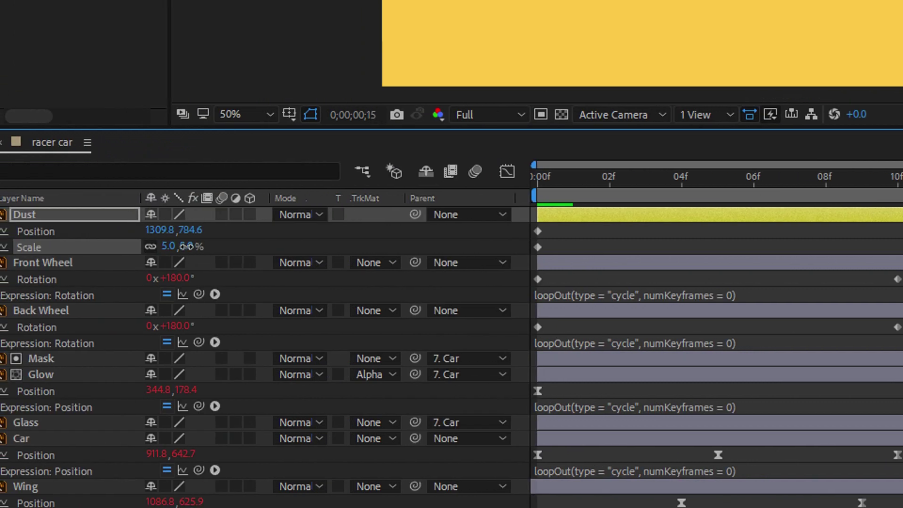
pyautogui.click(42, 245)
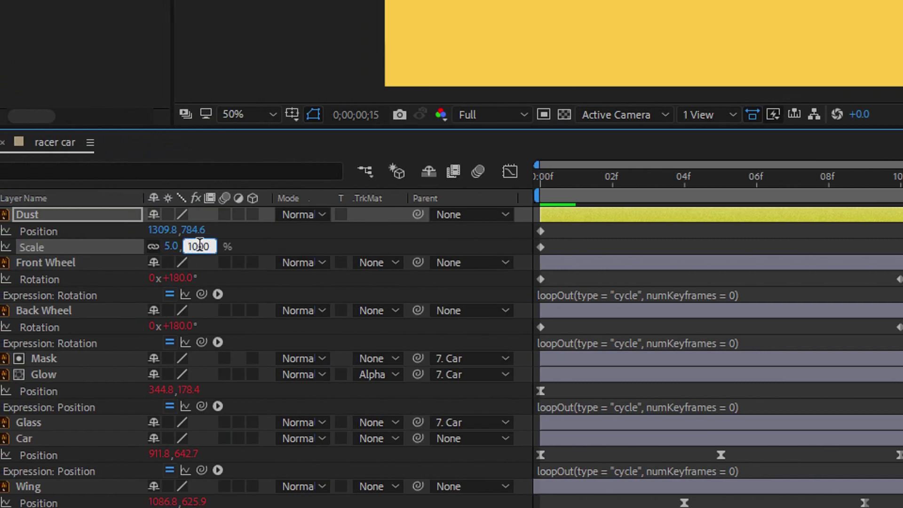
pyautogui.write('100')
pyautogui.press('Return')
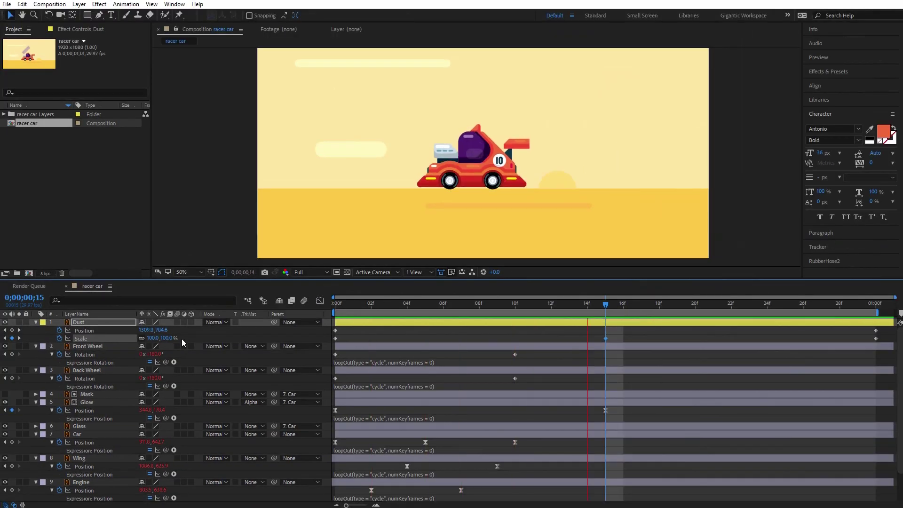
# Set the composition view to 100% and pan to show the area behind the car
pyautogui.click(202, 272)
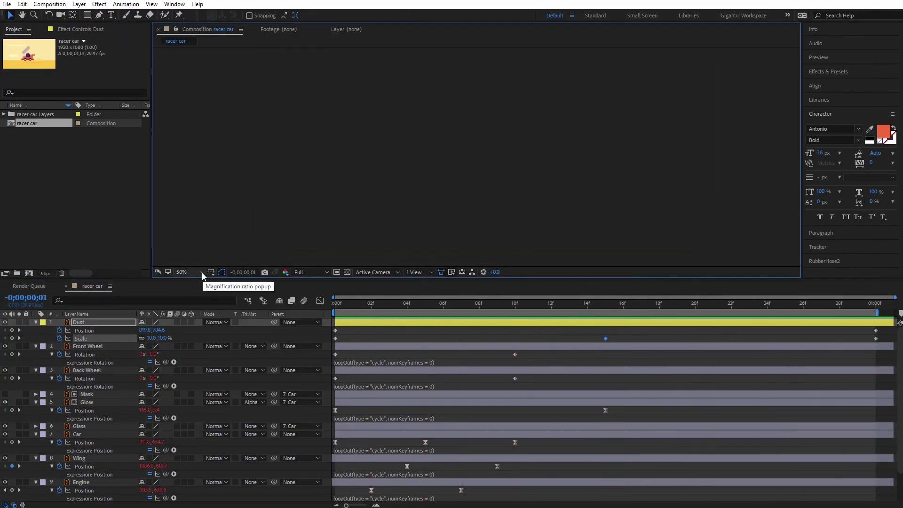
pyautogui.click(359, 307)
pyautogui.click(201, 272)
pyautogui.click(207, 373)
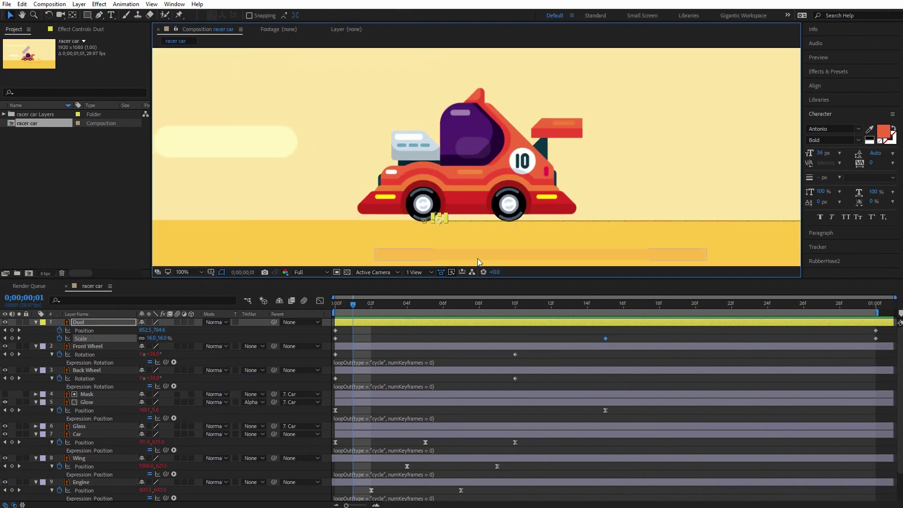
pyautogui.press('h')
pyautogui.moveTo(578, 170); pyautogui.dragTo(407, 147)
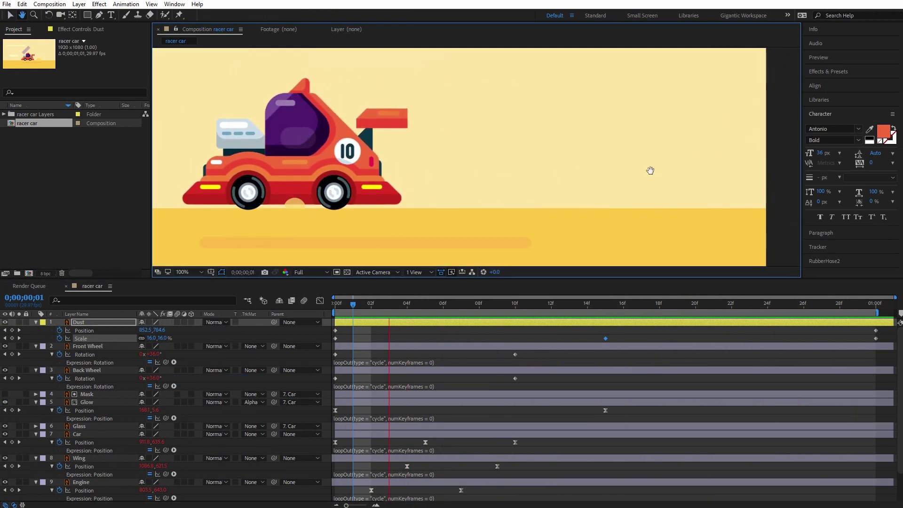
pyautogui.press('space')
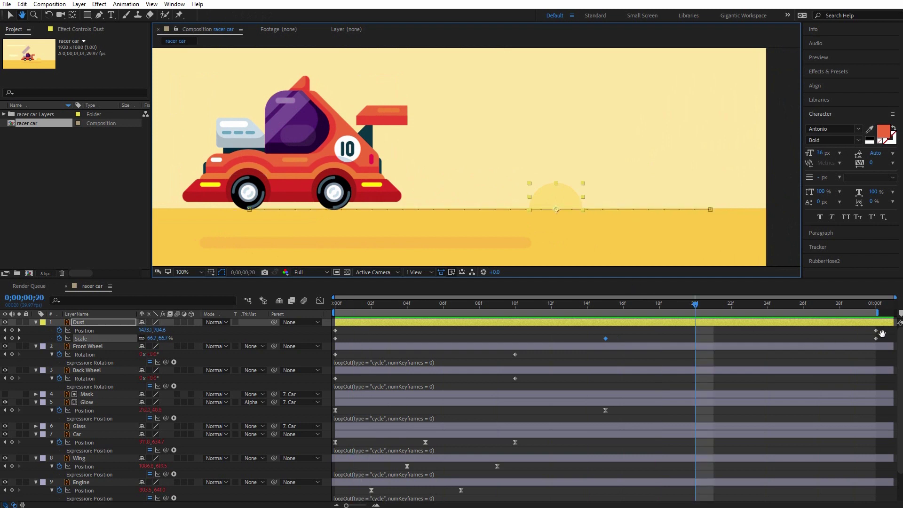
# Apply Easy Ease to all Dust Position and Scale keyframes, then return to frame 0
pyautogui.press('v')
pyautogui.moveTo(883, 328); pyautogui.dragTo(321, 341)
pyautogui.press('F9')
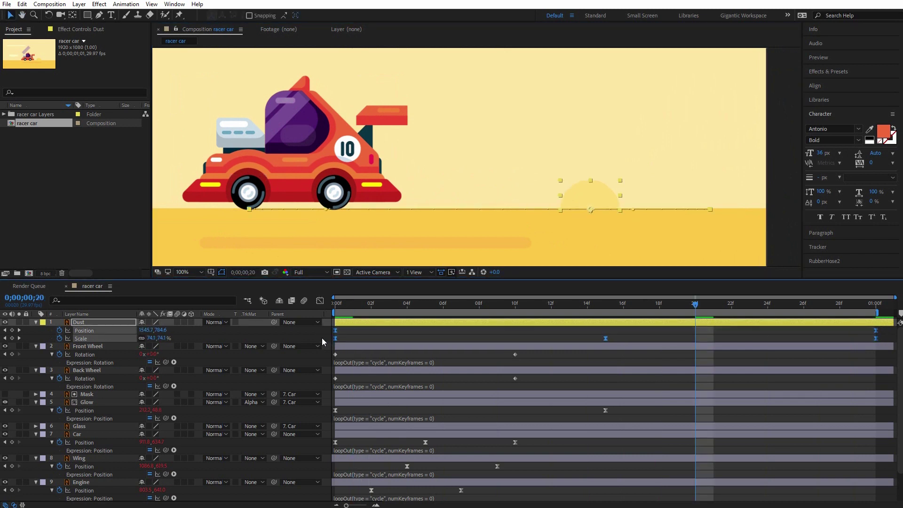
pyautogui.click(344, 303)
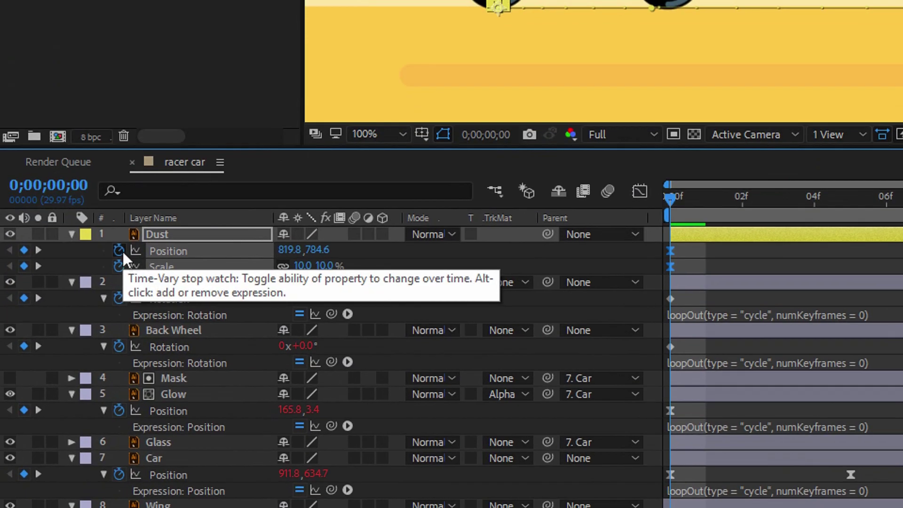
# Add the loopOut cycle expression to both Dust Position and Dust Scale
pyautogui.keyDown('alt'); pyautogui.click(120, 250); pyautogui.keyUp('alt')
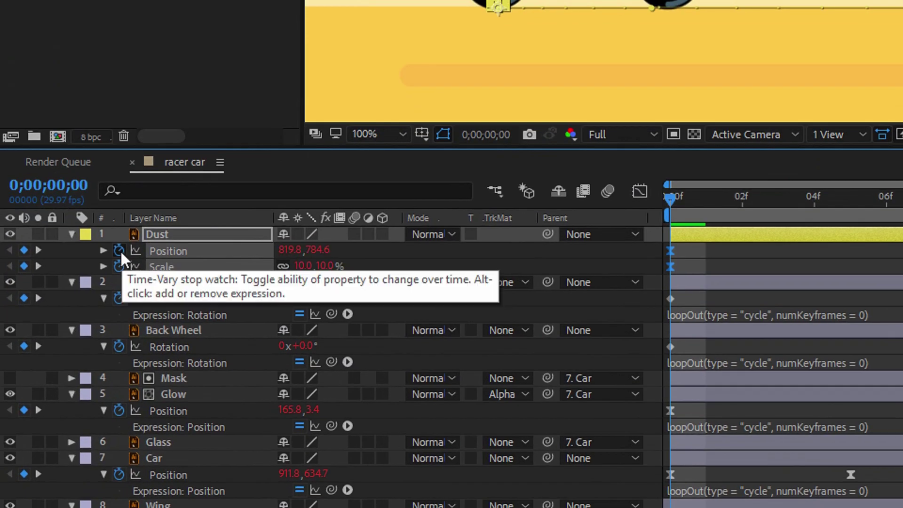
pyautogui.click(697, 265)
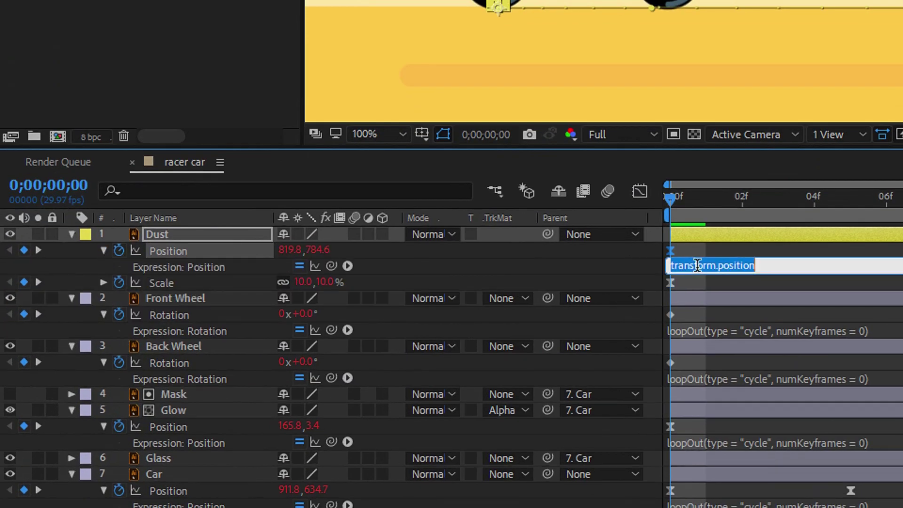
pyautogui.write('loopOut(type = "cycle", numKeyframes = 0)')
pyautogui.click(705, 288)
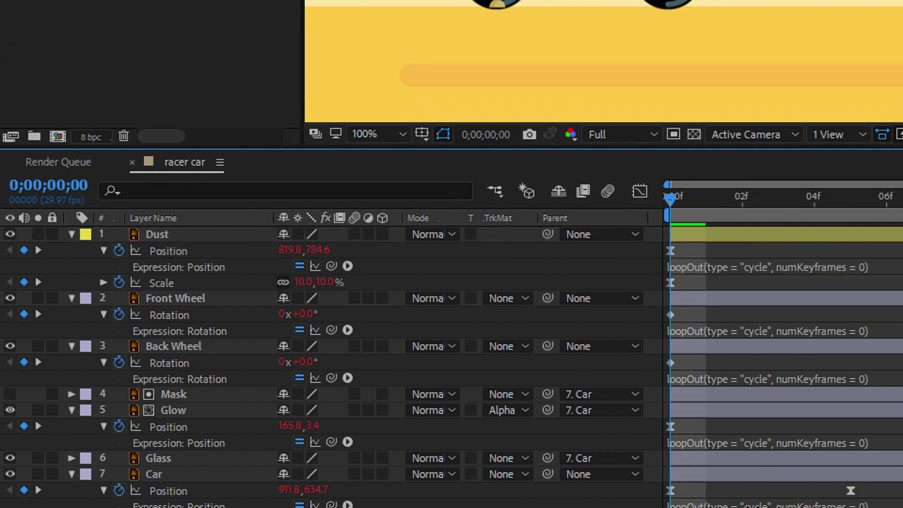
pyautogui.keyDown('alt'); pyautogui.click(119, 283); pyautogui.keyUp('alt')
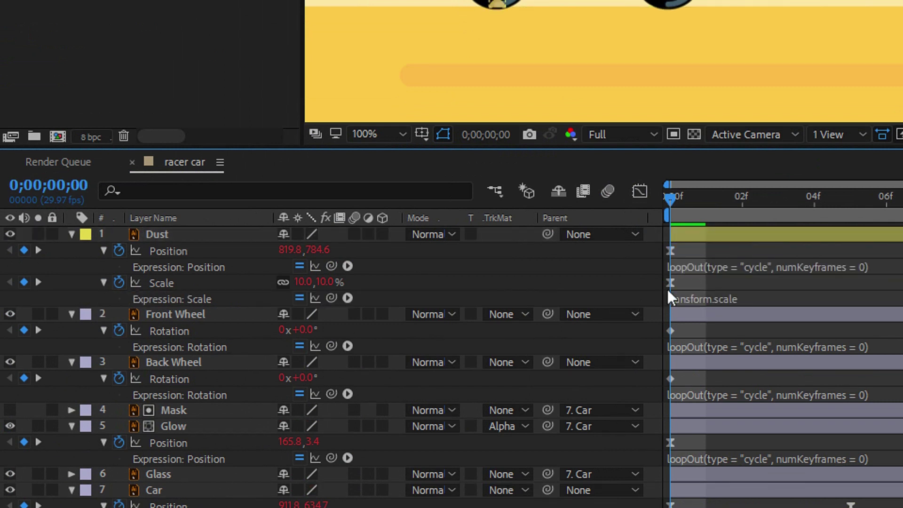
pyautogui.click(697, 299)
pyautogui.write('loopOut(type = "cycle", numKeyframes = 0)')
pyautogui.click(787, 272)
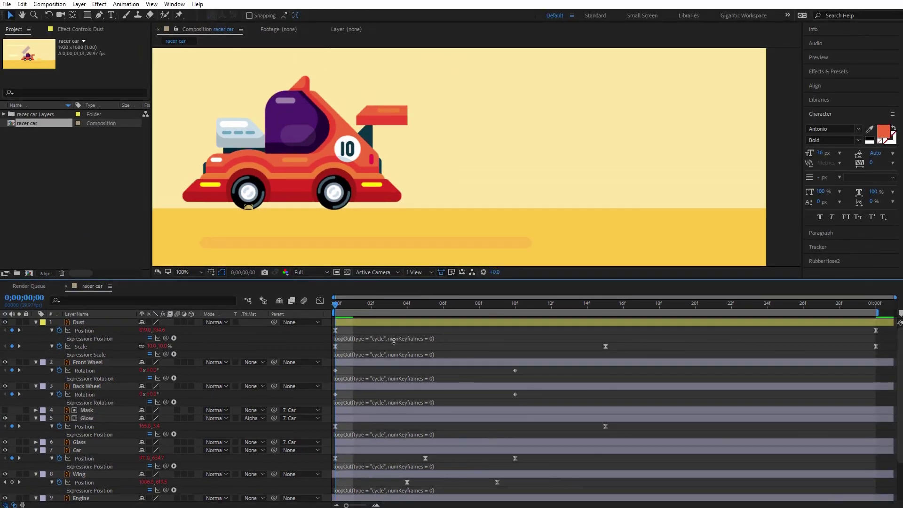
# Preview the looping dust puff and go back to frame 0
pyautogui.press('space')
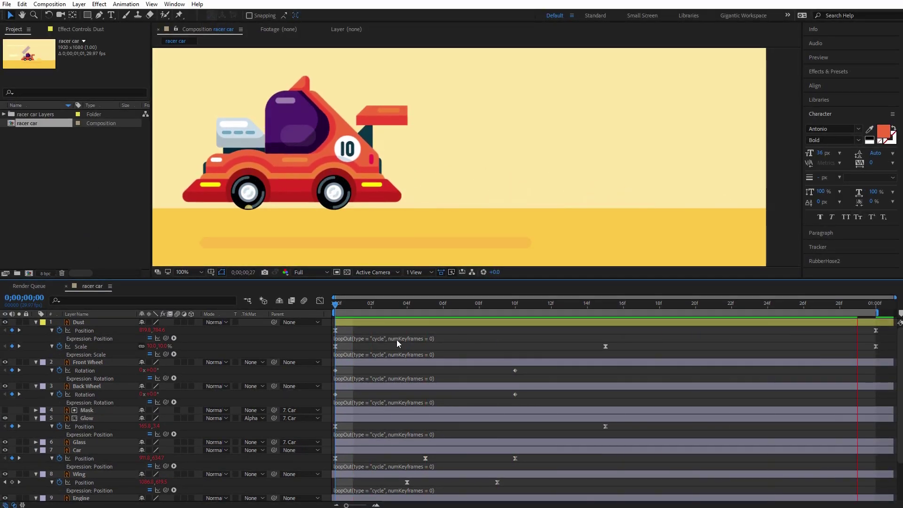
pyautogui.click(367, 219)
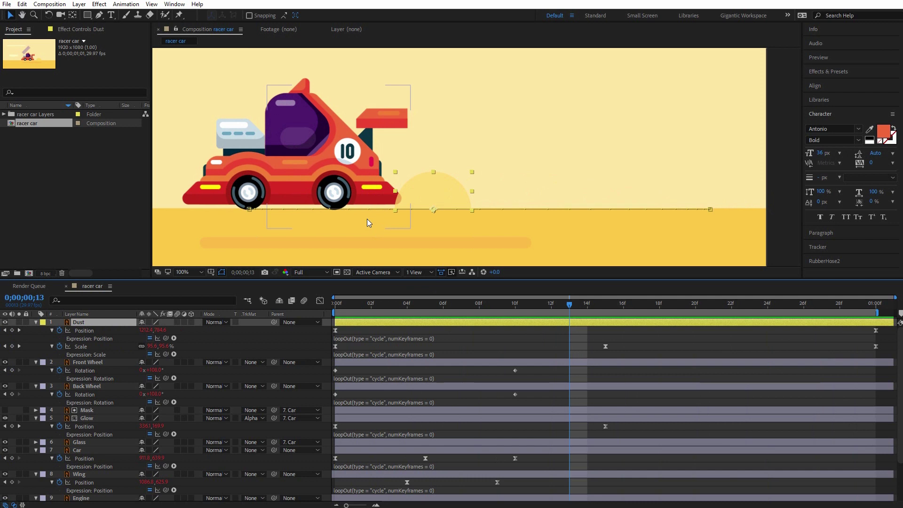
pyautogui.press('Home')
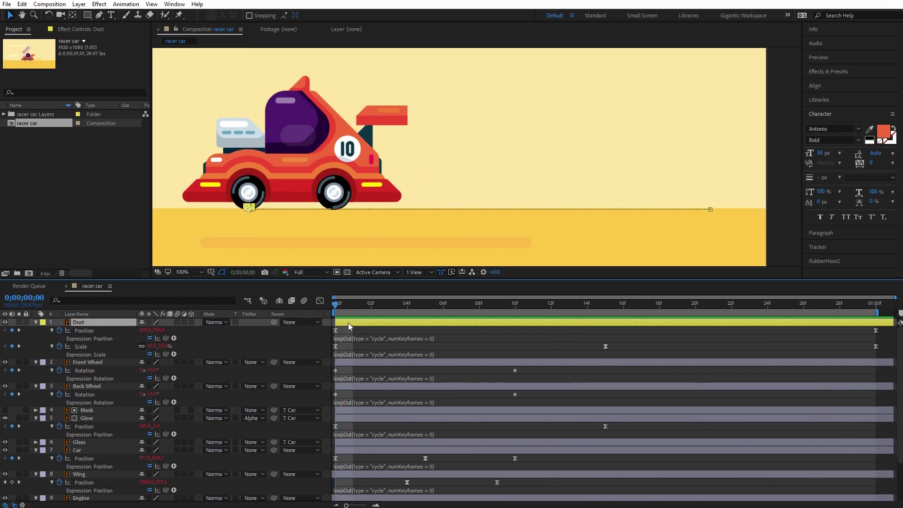
# Duplicate the Dust layer repeatedly, offsetting each copy later in time
pyautogui.hotkey('ctrl', 'd')
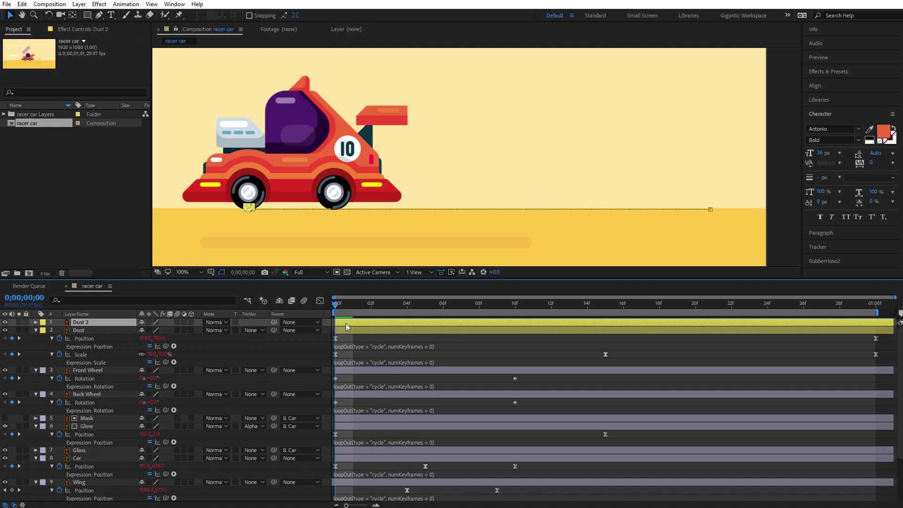
pyautogui.moveTo(346, 323); pyautogui.dragTo(387, 322)
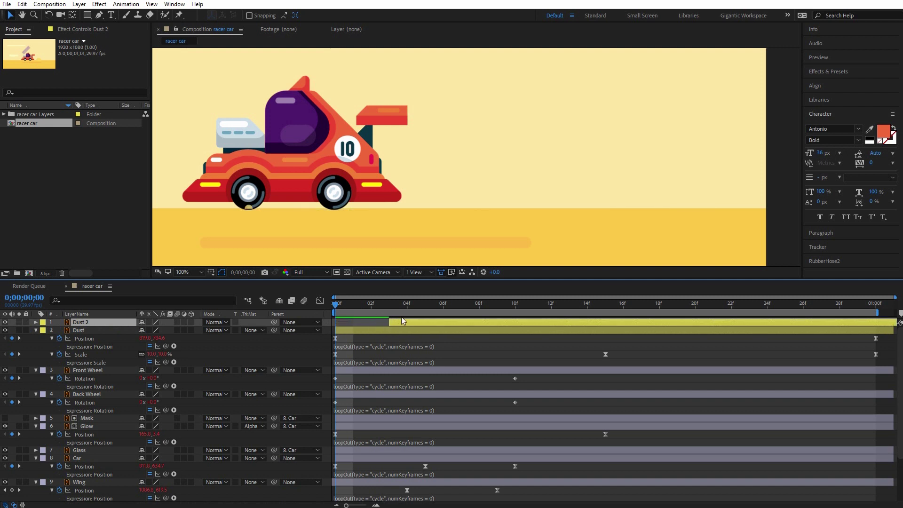
pyautogui.hotkey('ctrl', 'd')
pyautogui.moveTo(405, 323); pyautogui.dragTo(887, 323)
pyautogui.hotkey('ctrl', 'd')
pyautogui.hotkey('ctrl', 'd')
pyautogui.hotkey('ctrl', 'd')
pyautogui.hotkey('ctrl', 'd')
pyautogui.hotkey('ctrl', 'd')
pyautogui.hotkey('ctrl', 'd')
pyautogui.hotkey('ctrl', 'd')
pyautogui.hotkey('ctrl', 'd')
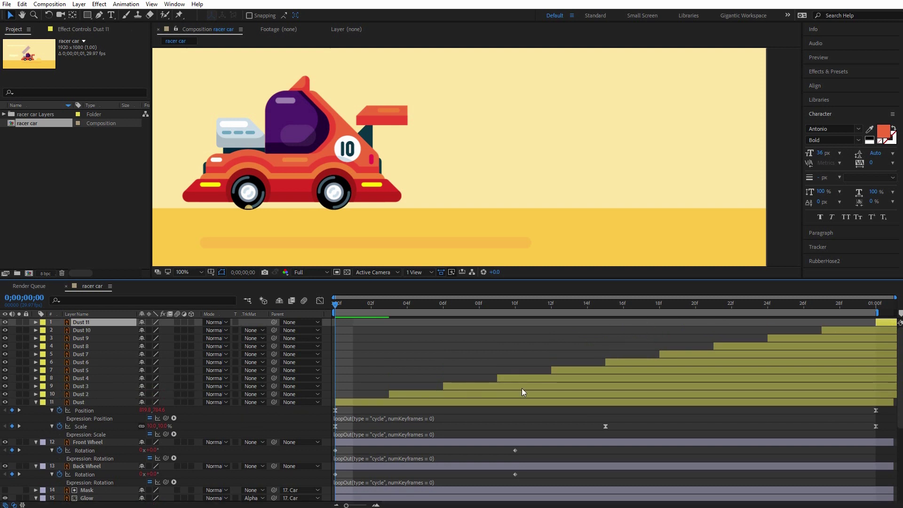
# Align all dust layers to start at frame 0 and extend them to the comp end
pyautogui.keyDown('shift'); pyautogui.click(461, 402); pyautogui.keyUp('shift')
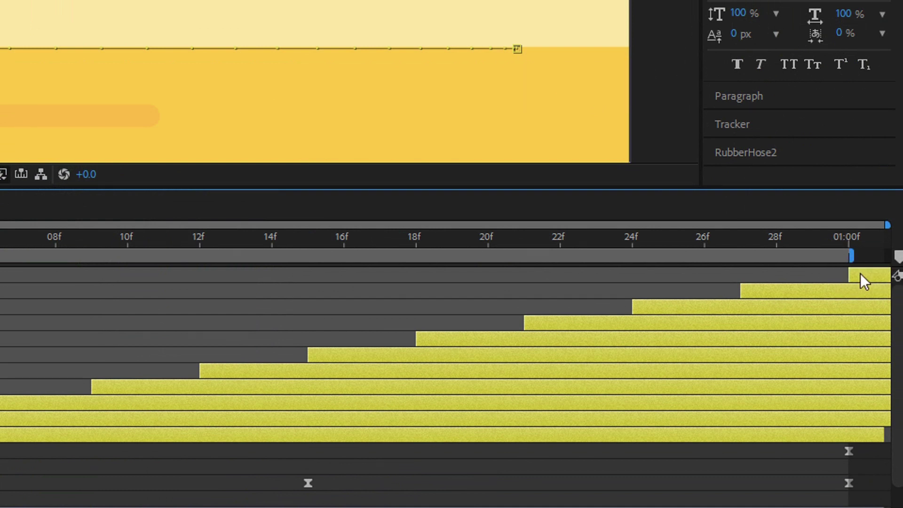
pyautogui.moveTo(861, 272); pyautogui.dragTo(48, 294)
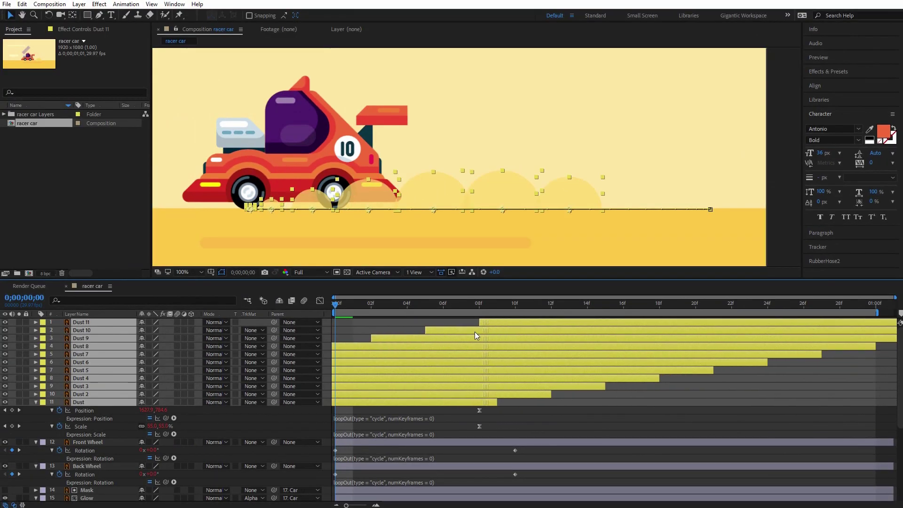
pyautogui.moveTo(475, 332); pyautogui.dragTo(347, 332)
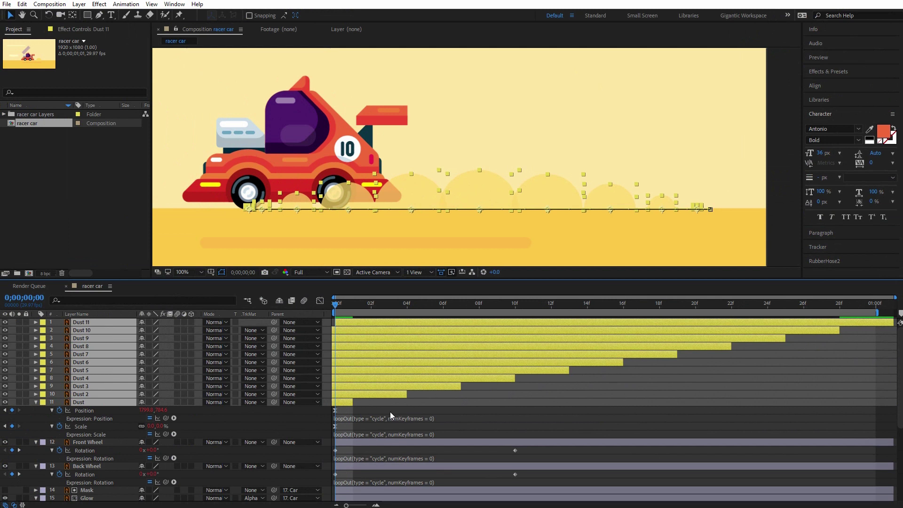
pyautogui.moveTo(351, 401); pyautogui.dragTo(853, 394)
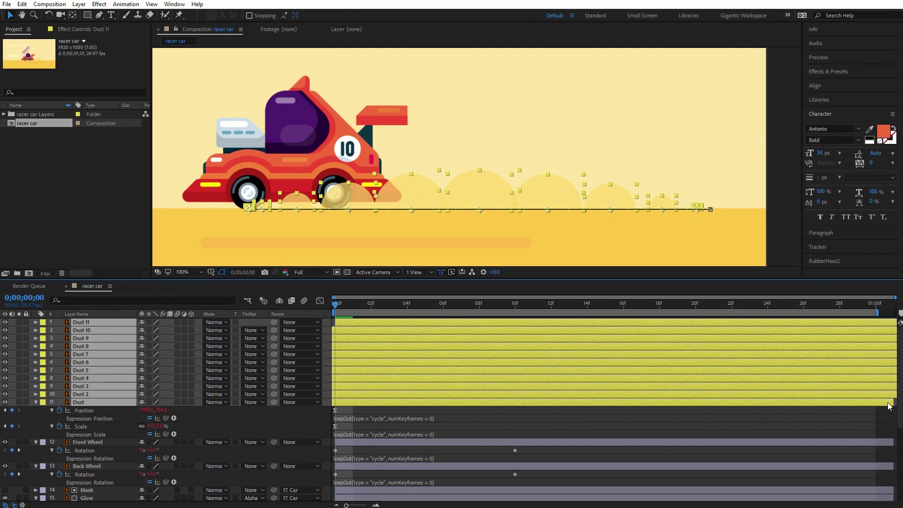
pyautogui.click(875, 418)
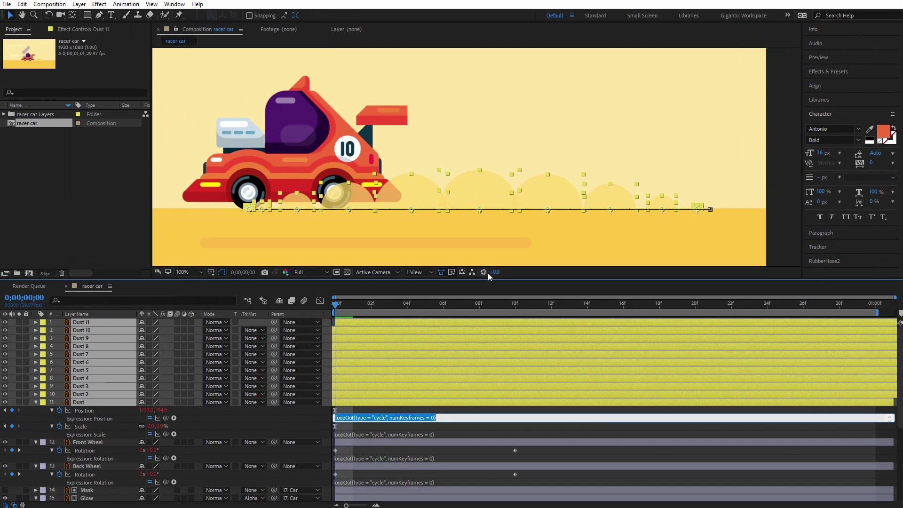
pyautogui.click(188, 271)
pyautogui.click(208, 368)
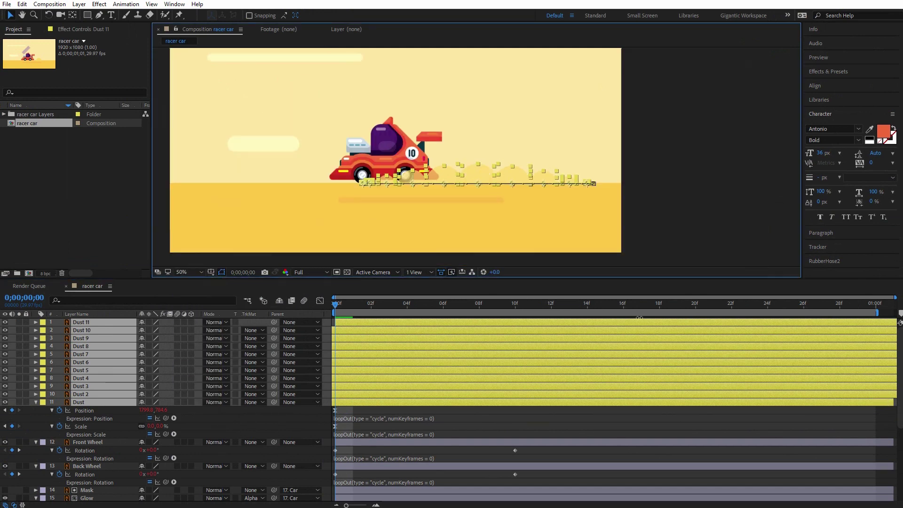
pyautogui.click(631, 216)
pyautogui.press('h')
pyautogui.moveTo(440, 204); pyautogui.dragTo(490, 221)
pyautogui.press('space')
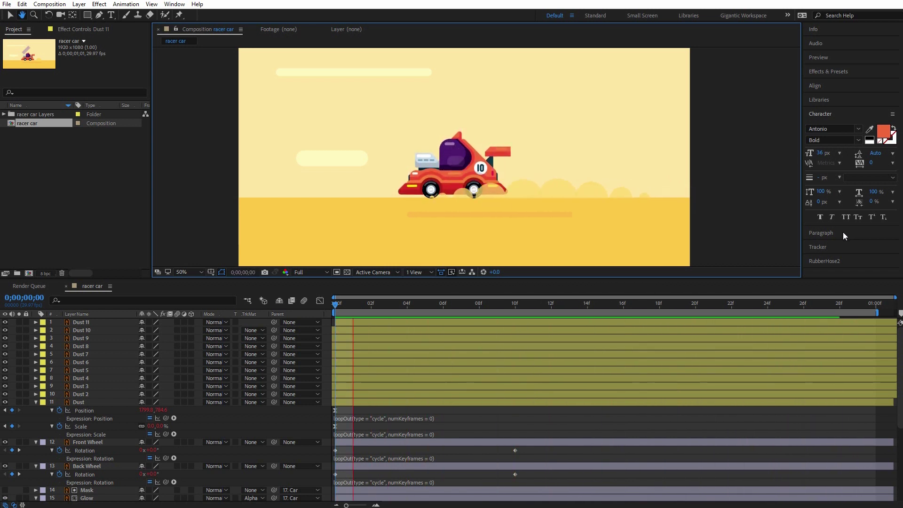
pyautogui.press('space')
pyautogui.click(11, 16)
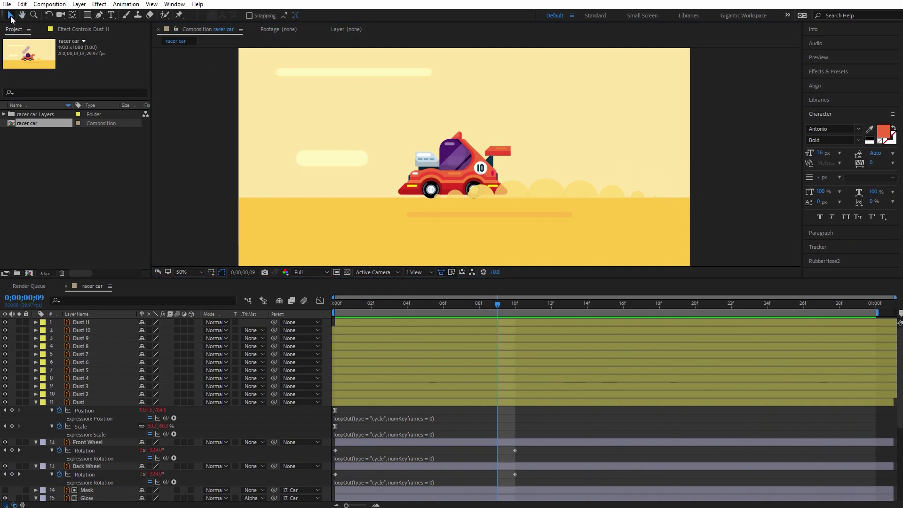
# Collapse the Dust and wheel layers, then place Trail 1 at -345.4,255.0 at frame 0
pyautogui.click(35, 403)
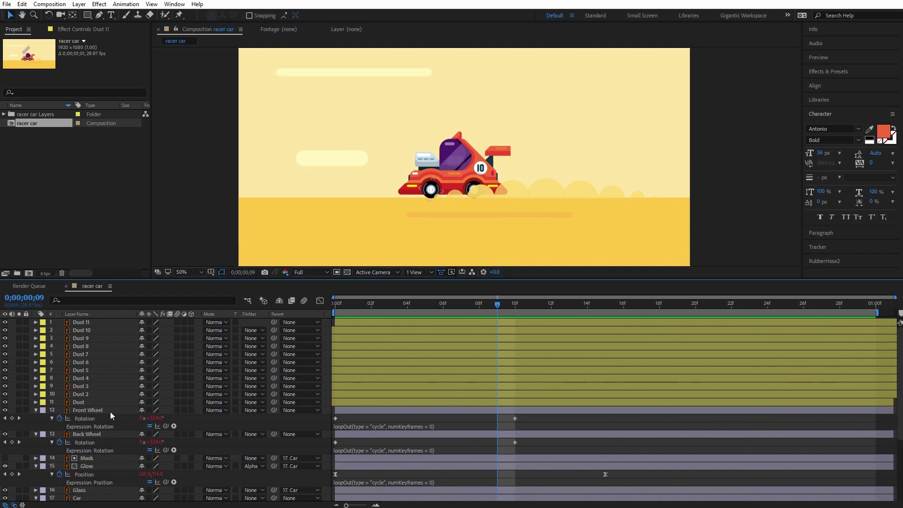
pyautogui.click(36, 411)
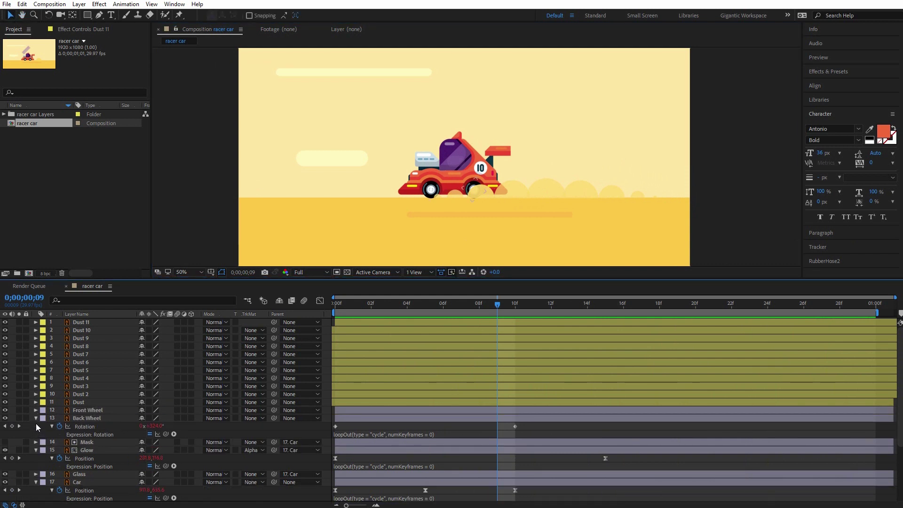
pyautogui.click(36, 420)
pyautogui.scroll(-3, 414, 366)
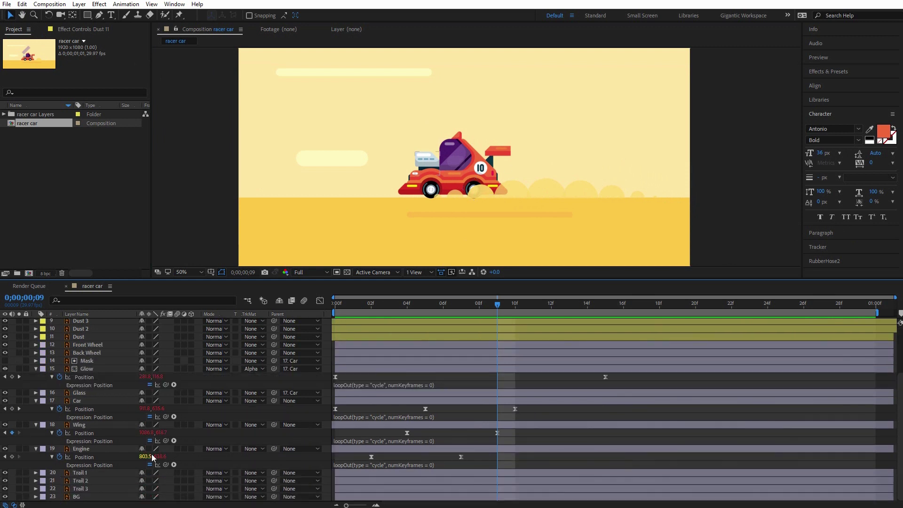
pyautogui.click(83, 472)
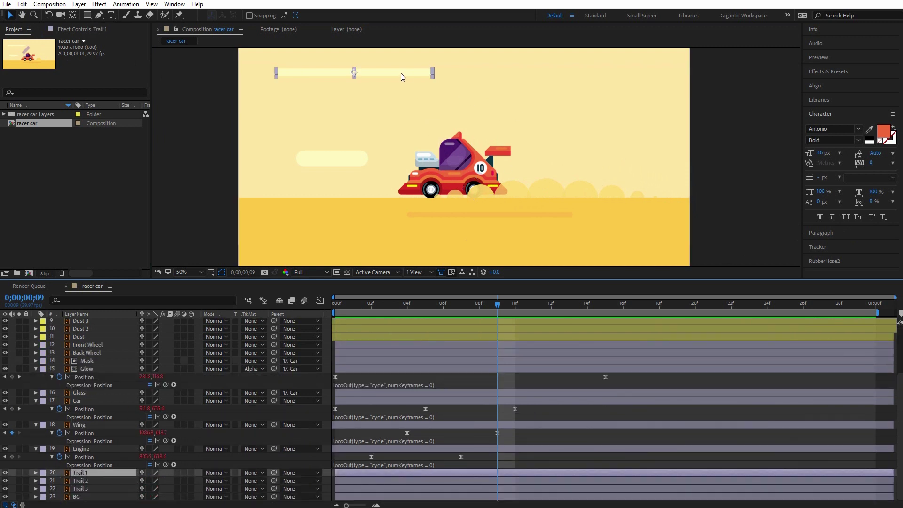
pyautogui.moveTo(409, 72); pyautogui.dragTo(211, 76)
pyautogui.press('Return')
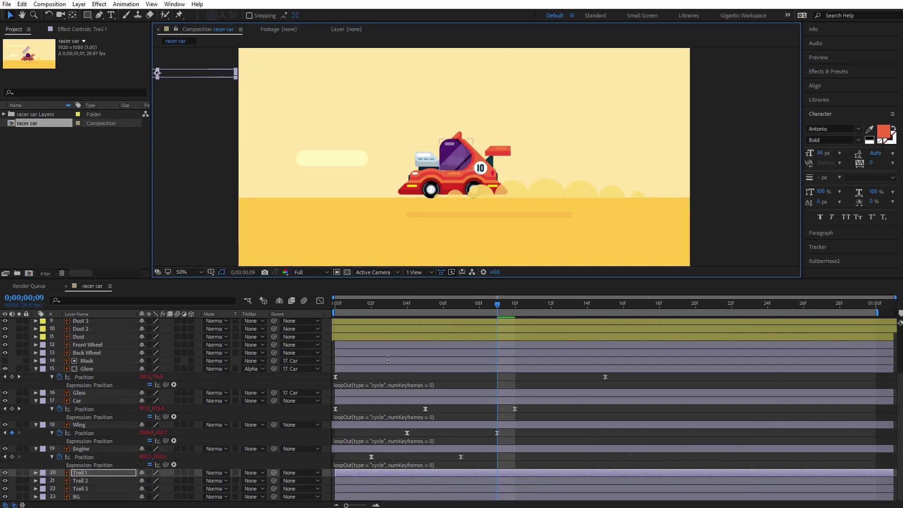
pyautogui.click(333, 306)
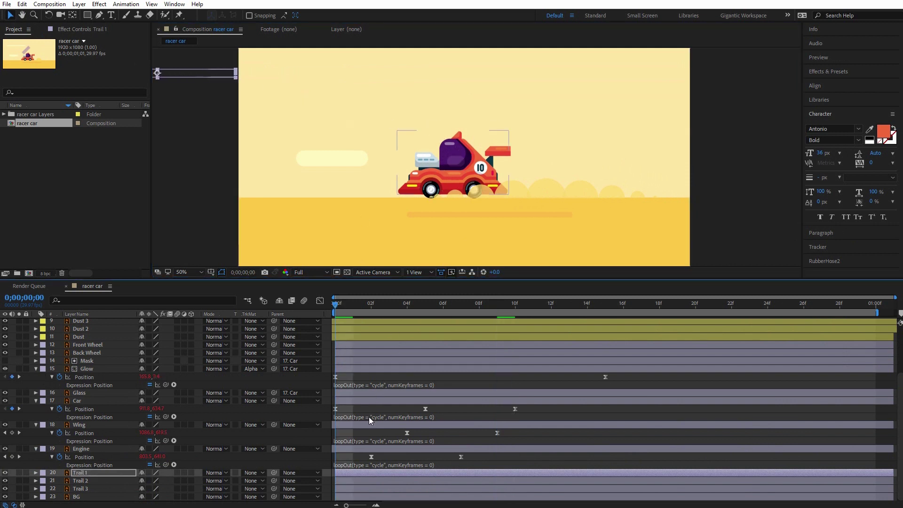
pyautogui.press('p')
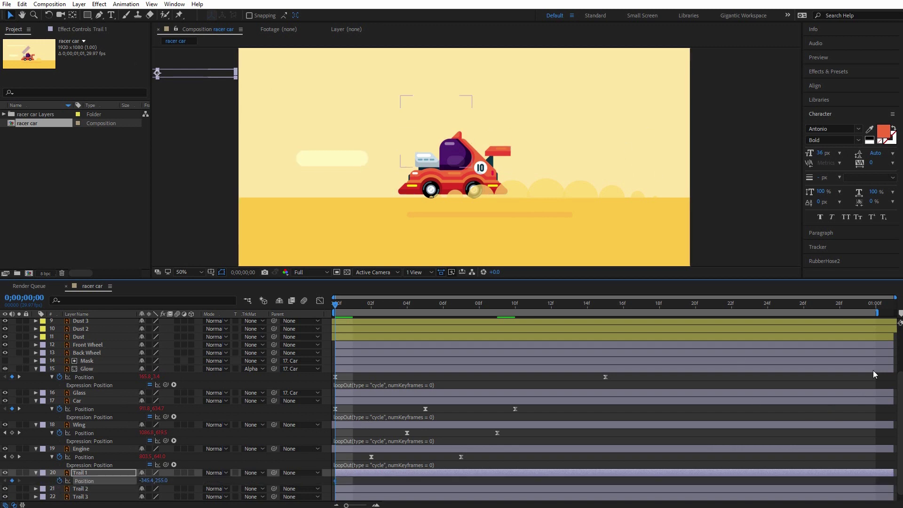
# Move Trail 1 to 2278.6,255.0 at one second, Easy Ease both keyframes, and preview
pyautogui.click(877, 304)
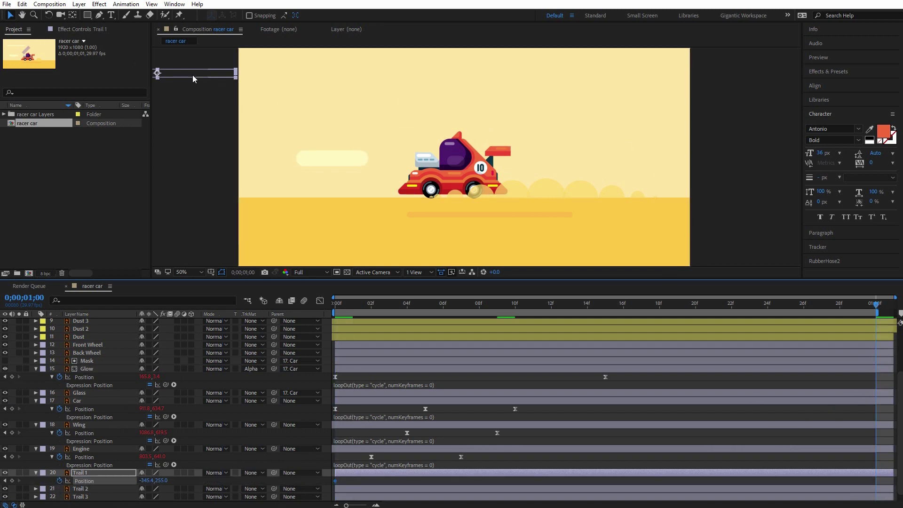
pyautogui.moveTo(193, 74); pyautogui.dragTo(810, 75)
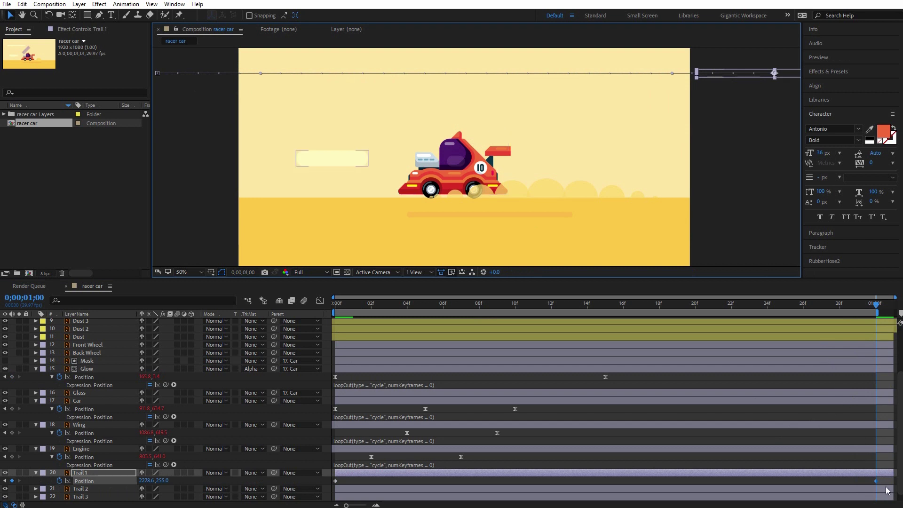
pyautogui.moveTo(888, 483); pyautogui.dragTo(338, 484)
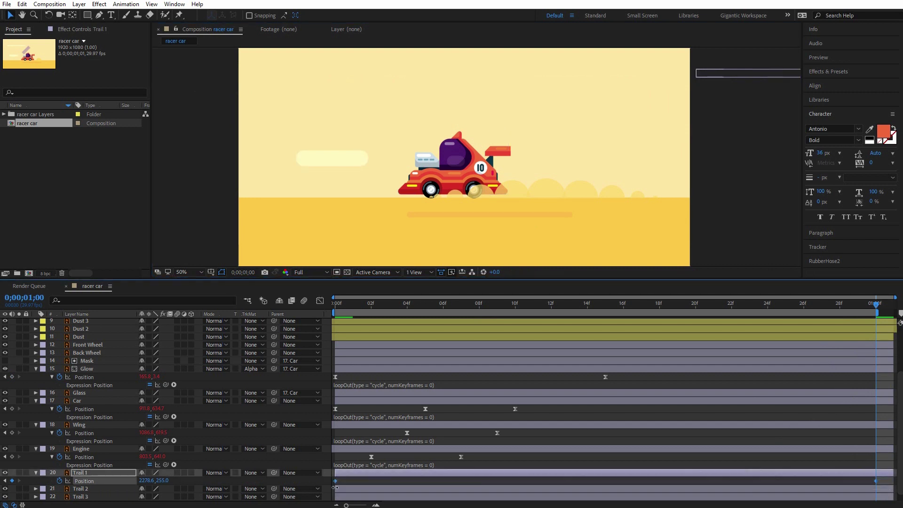
pyautogui.press('F9')
pyautogui.press('space')
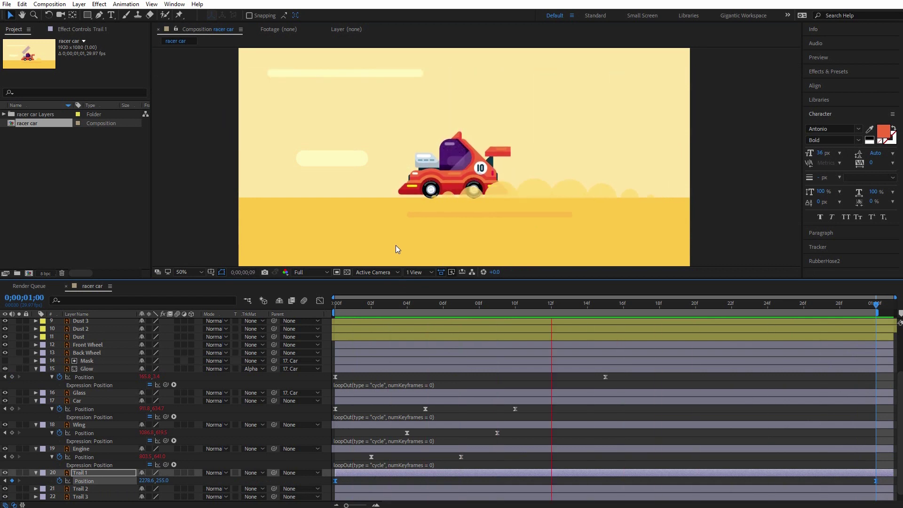
pyautogui.press('space')
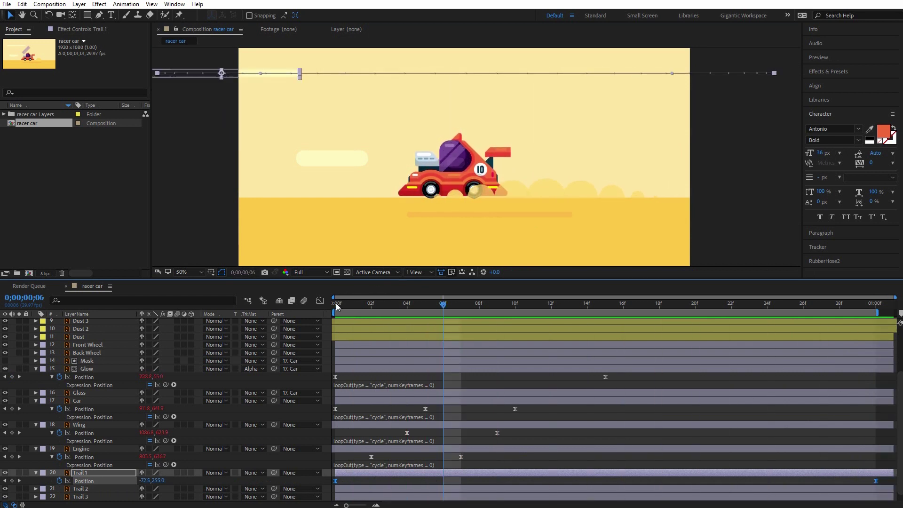
pyautogui.click(337, 306)
pyautogui.scroll(-1, 898, 450)
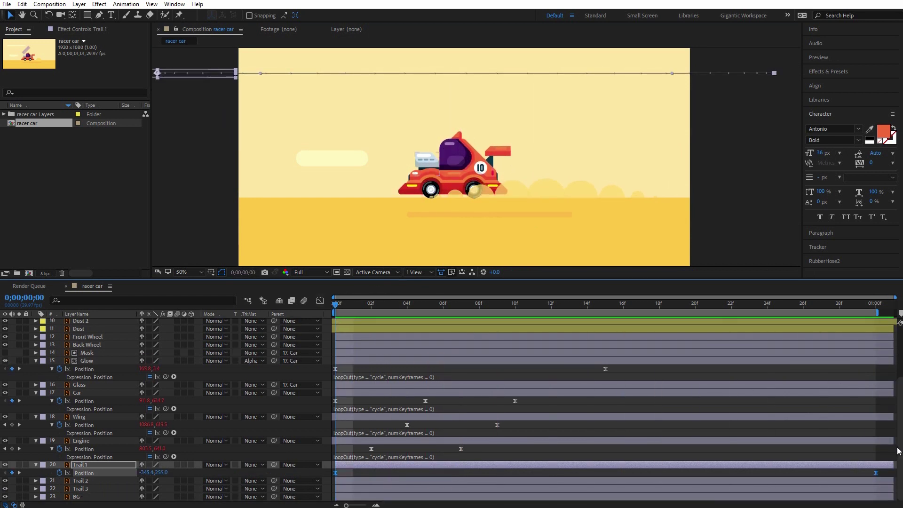
# Keyframe Trail 2's Position from off-screen left at 0f to past the right edge at 15f
pyautogui.click(91, 480)
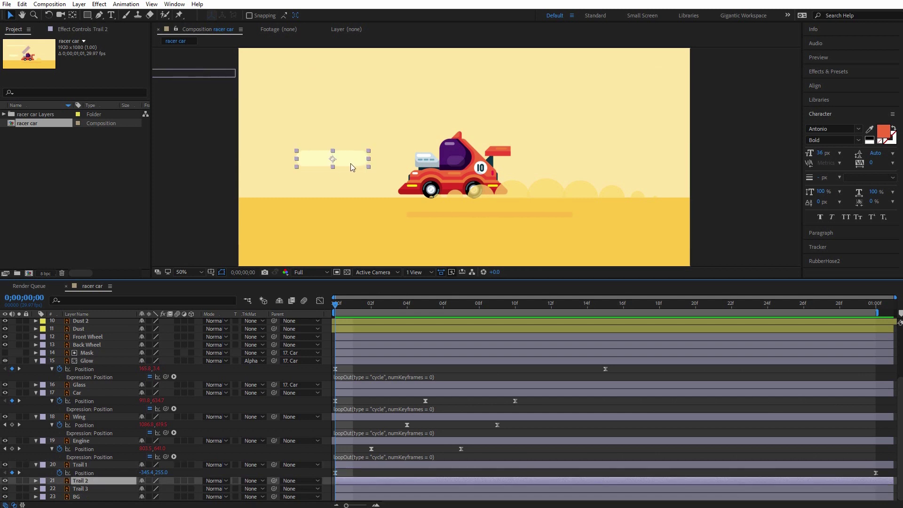
pyautogui.press('p')
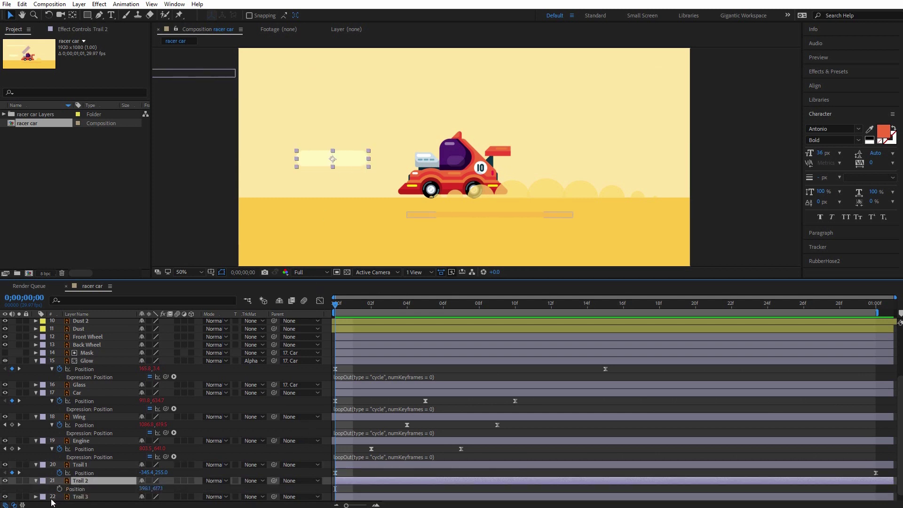
pyautogui.click(60, 489)
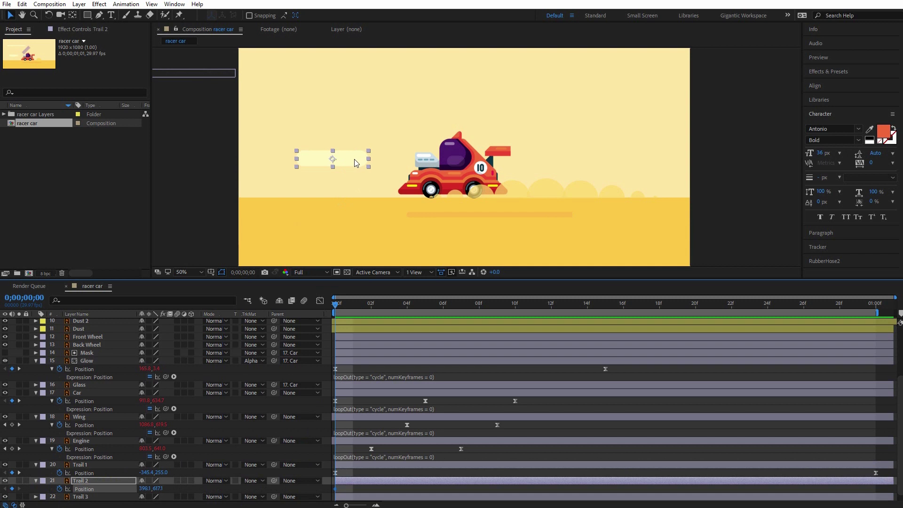
pyautogui.moveTo(356, 163); pyautogui.dragTo(225, 162)
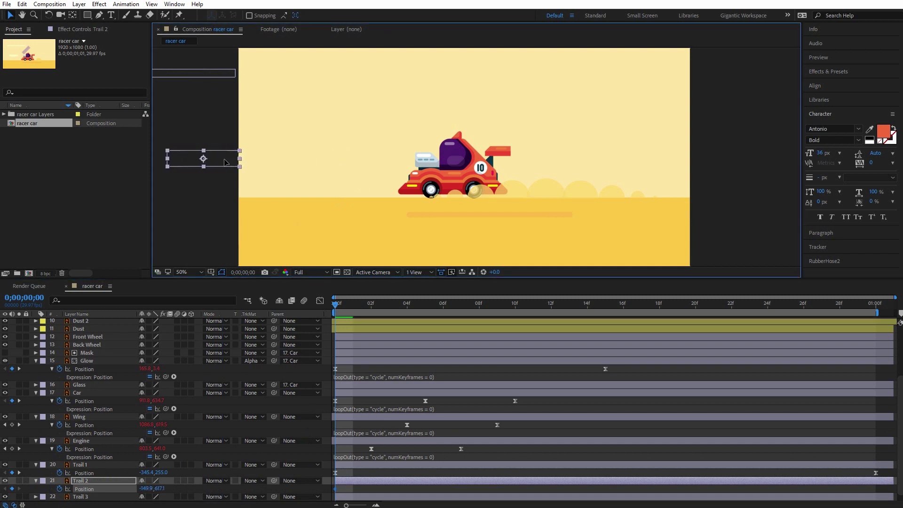
pyautogui.press('Left')
pyautogui.press('Left')
pyautogui.press('Left')
pyautogui.press('Left')
pyautogui.press('Left')
pyautogui.press('Left')
pyautogui.press('Left')
pyautogui.press('Left')
pyautogui.press('Left')
pyautogui.press('Left')
pyautogui.press('Left')
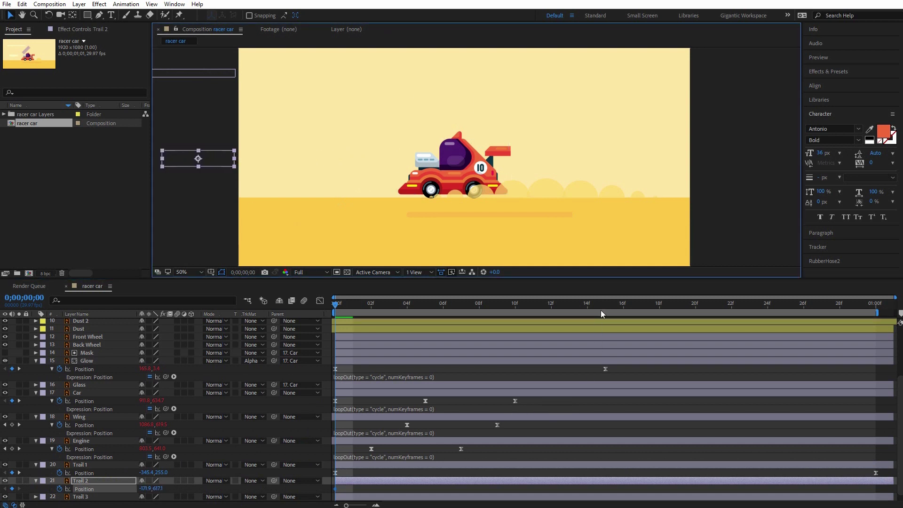
pyautogui.click(605, 301)
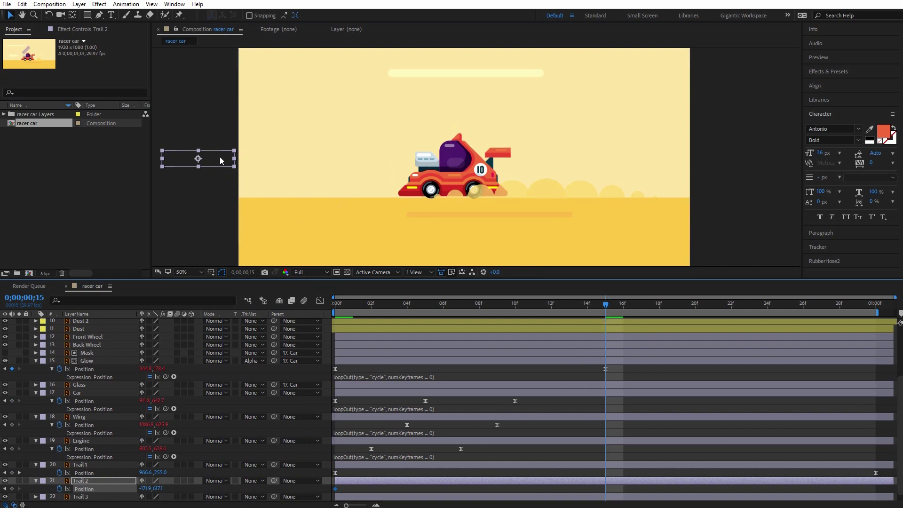
pyautogui.moveTo(209, 159); pyautogui.dragTo(765, 161)
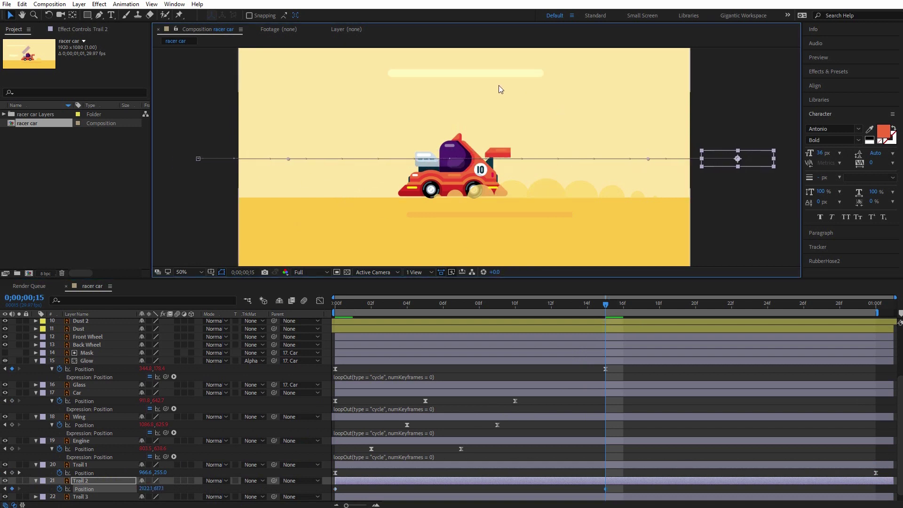
pyautogui.moveTo(612, 492); pyautogui.dragTo(327, 493)
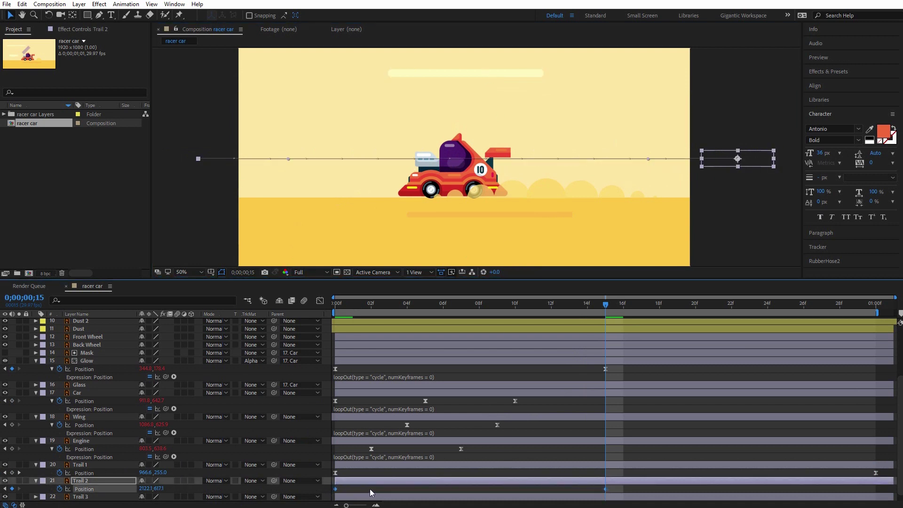
# Add a loopOut("cycle") expression to Trail 2's Position and preview the looping trails
pyautogui.click(334, 305)
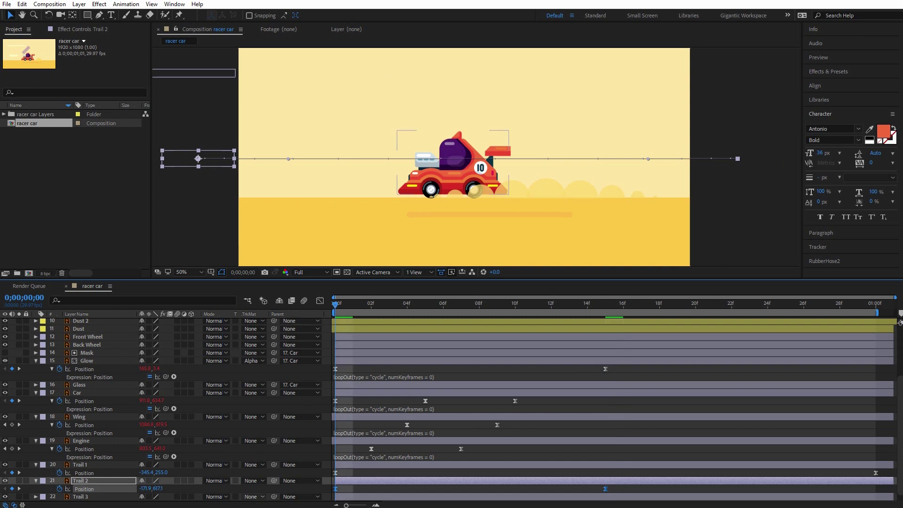
pyautogui.keyDown('alt'); pyautogui.click(59, 488); pyautogui.keyUp('alt')
pyautogui.write('loopOut(type = "cycle", numKeyframes = 0)')
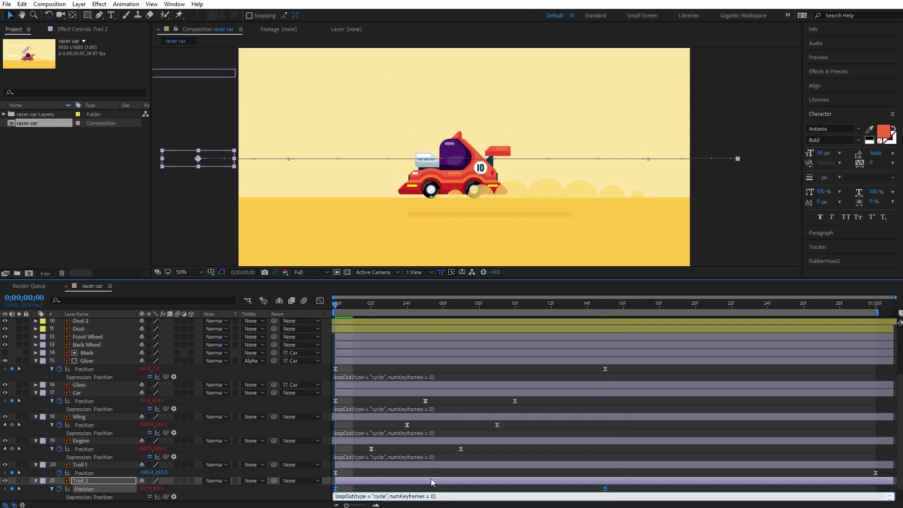
pyautogui.click(445, 471)
pyautogui.press('space')
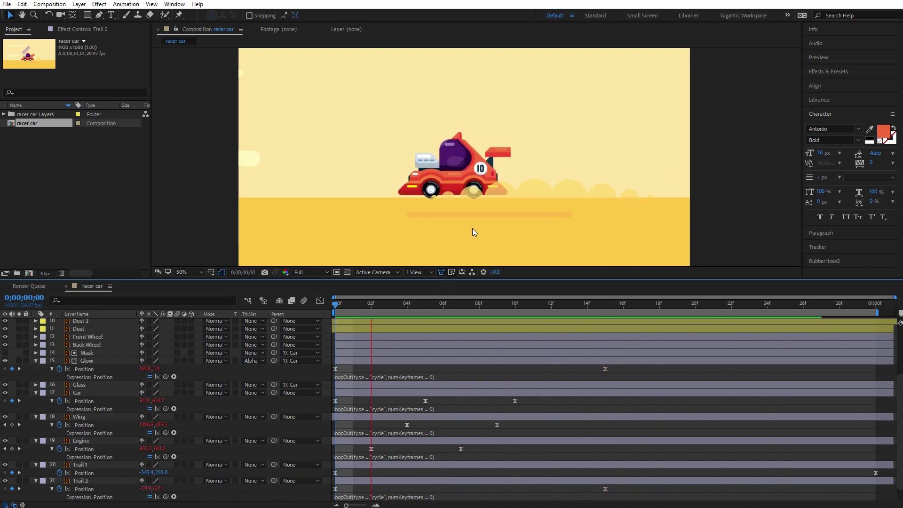
# Keyframe Trail 3's Position from -383.5,857.0 at frame 0 to 2310.5,857.0 at frame 10
pyautogui.click(487, 215)
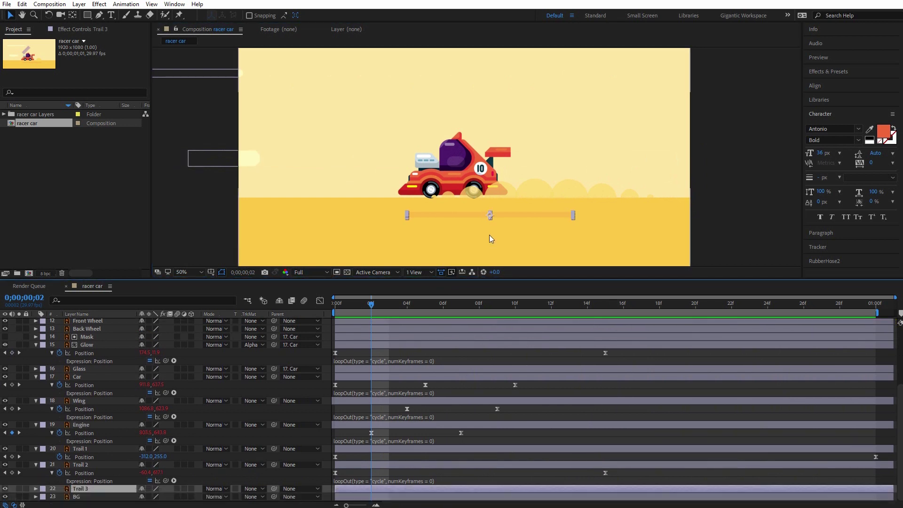
pyautogui.moveTo(548, 214); pyautogui.dragTo(222, 221)
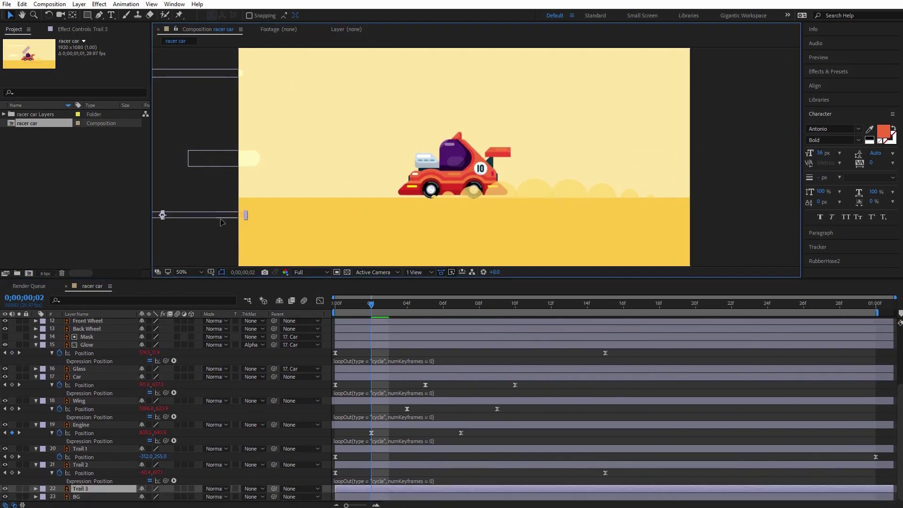
pyautogui.click(222, 221)
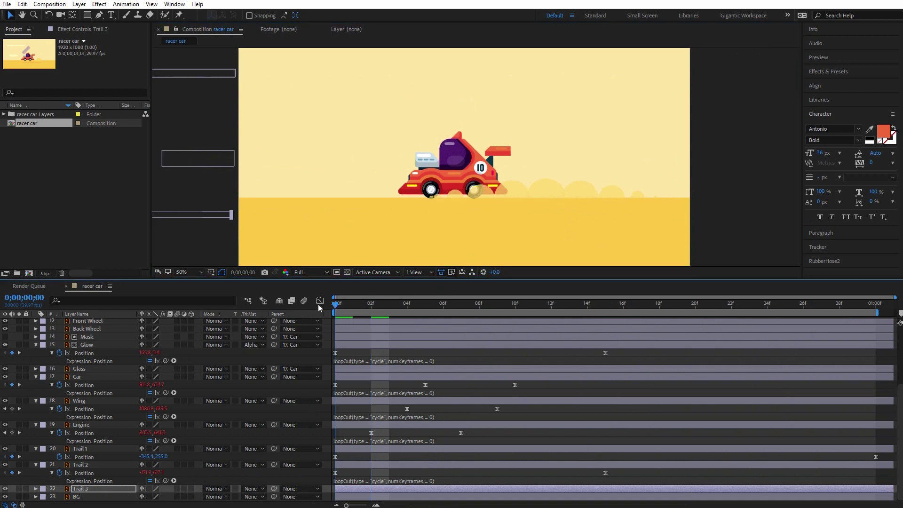
pyautogui.press('Home')
pyautogui.press('p')
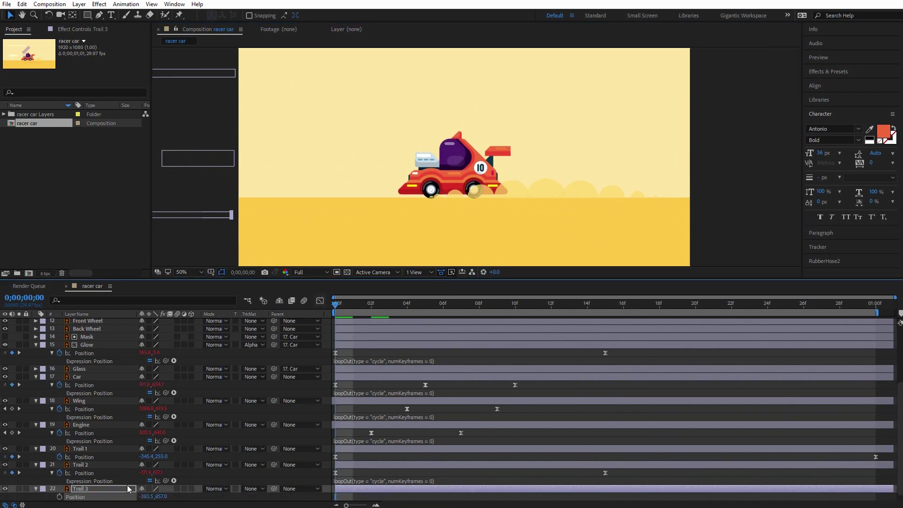
pyautogui.click(60, 497)
pyautogui.click(515, 304)
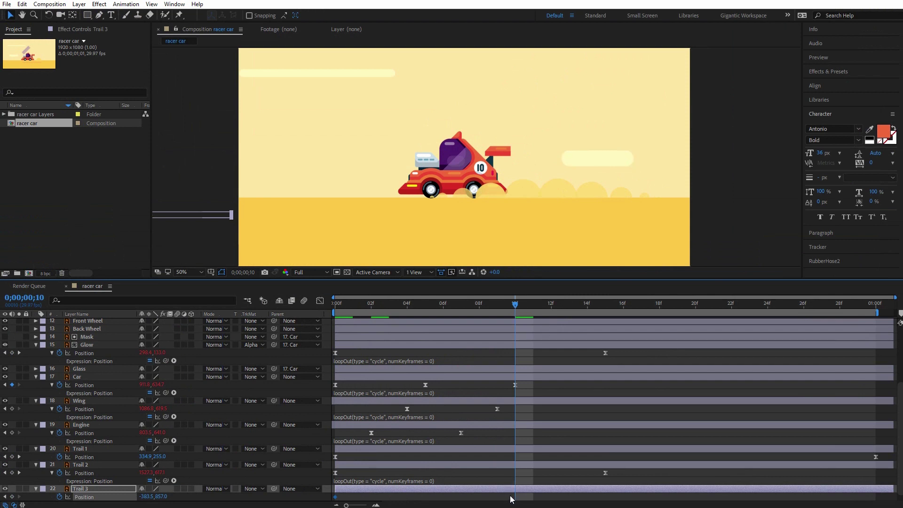
pyautogui.moveTo(218, 215); pyautogui.dragTo(852, 217)
pyautogui.hotkey('shift', 'Left')
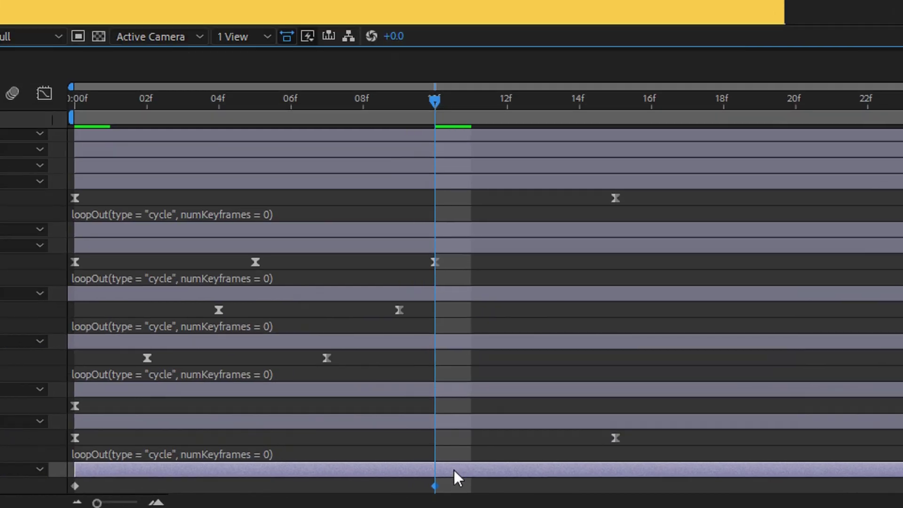
pyautogui.moveTo(525, 492); pyautogui.dragTo(353, 495)
pyautogui.moveTo(153, 485)
pyautogui.mouseDown()
pyautogui.moveTo(118, 499)
pyautogui.moveTo(145, 497)
pyautogui.mouseUp()
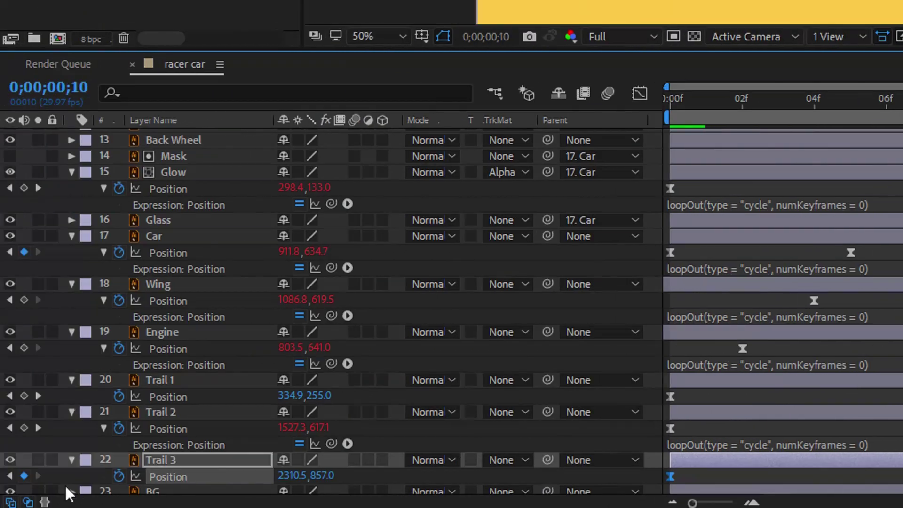
# Give Trail 3's Position a loopOut(type = "cycle", numKeyframes = 0) expression and preview the full composition
pyautogui.keyDown('alt'); pyautogui.click(119, 475); pyautogui.keyUp('alt')
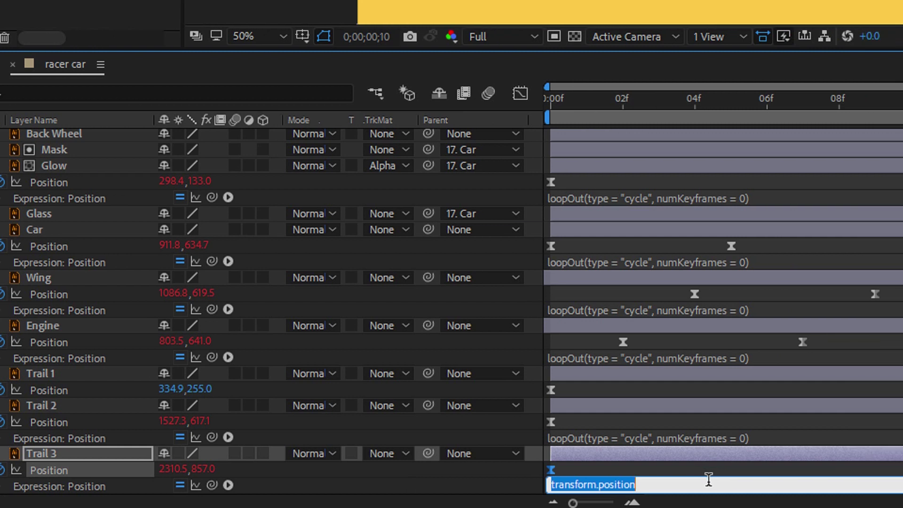
pyautogui.write('loopOut(type = "cycle", numKeyframes = 0)')
pyautogui.click(770, 479)
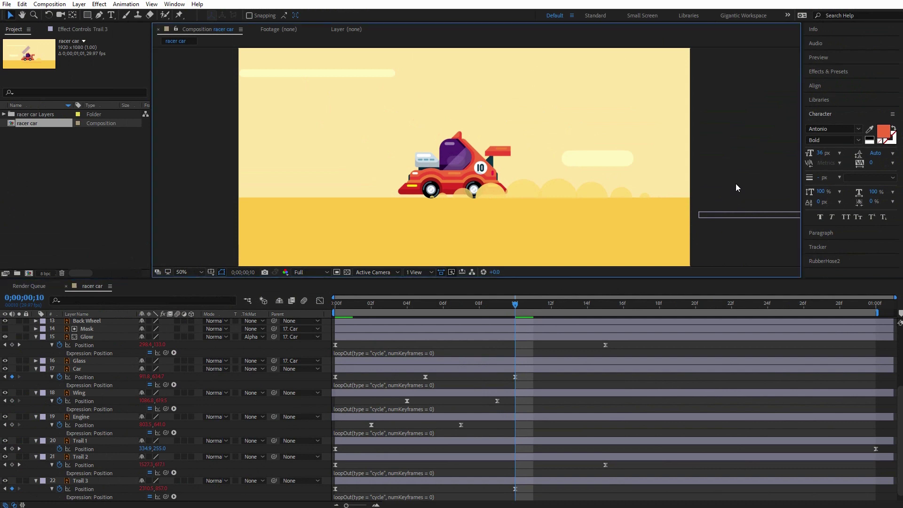
pyautogui.hotkey('alt', '/')
pyautogui.press('space')
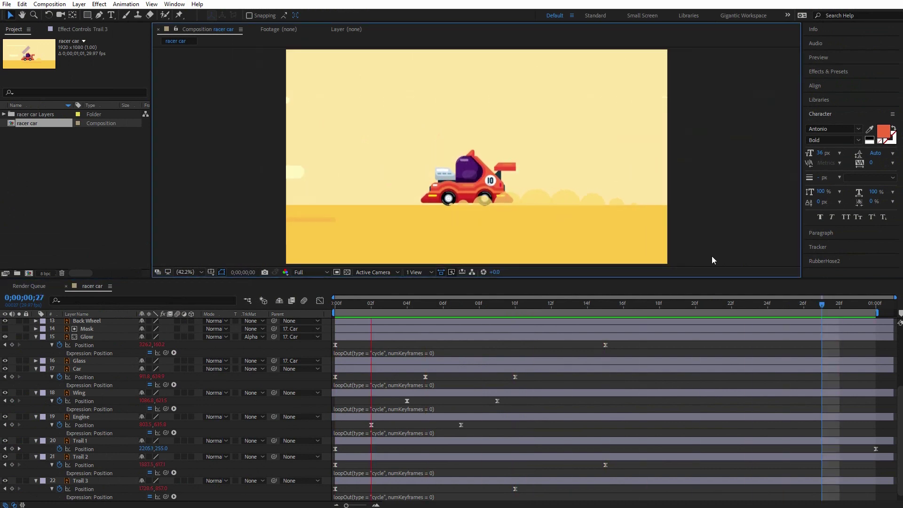